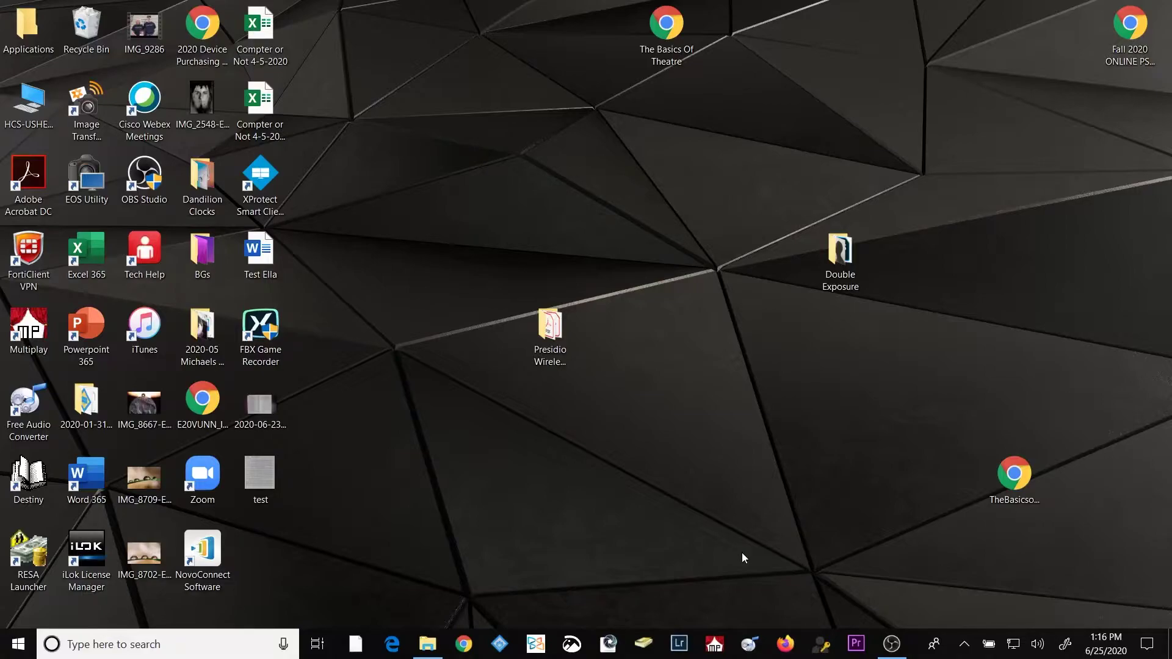
Find IPEVO Visualizer among the installed apps and pin it to the taskbar.
click(18, 644)
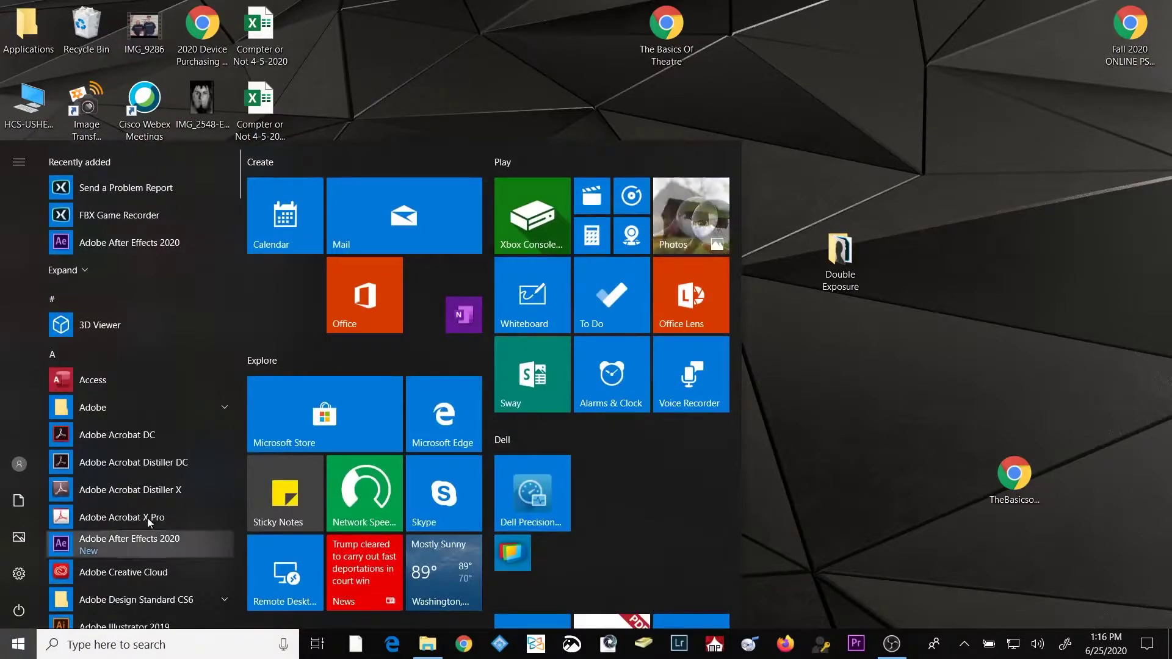
scroll(150, 517, down, 5)
scroll(150, 525, down, 15)
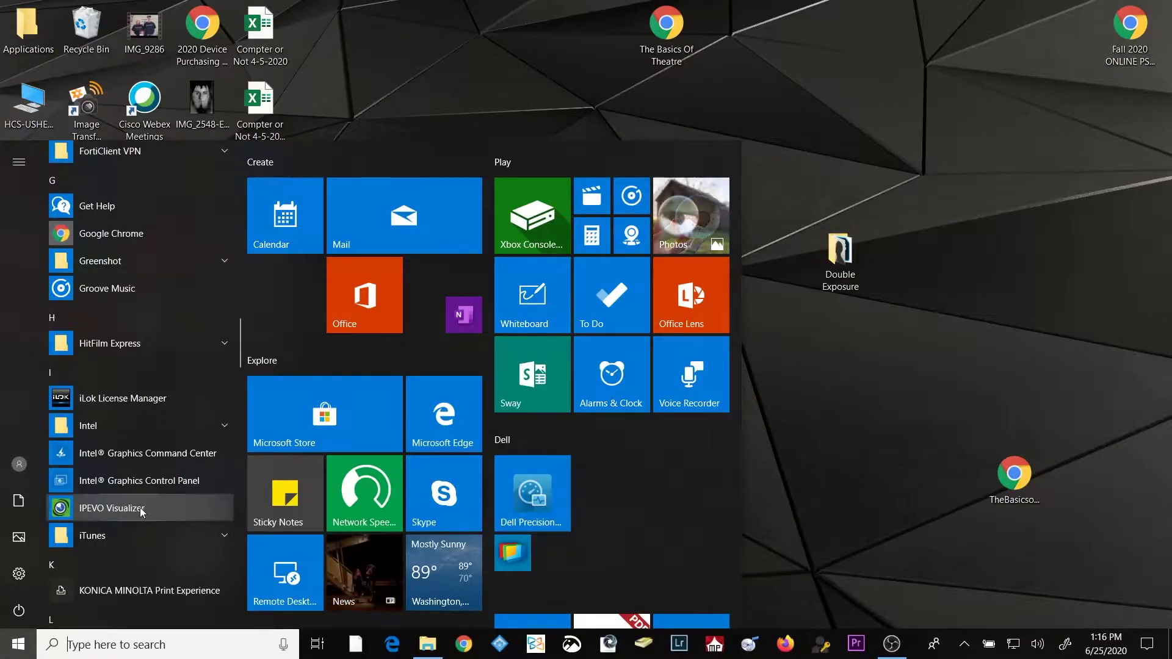
right_click(140, 510)
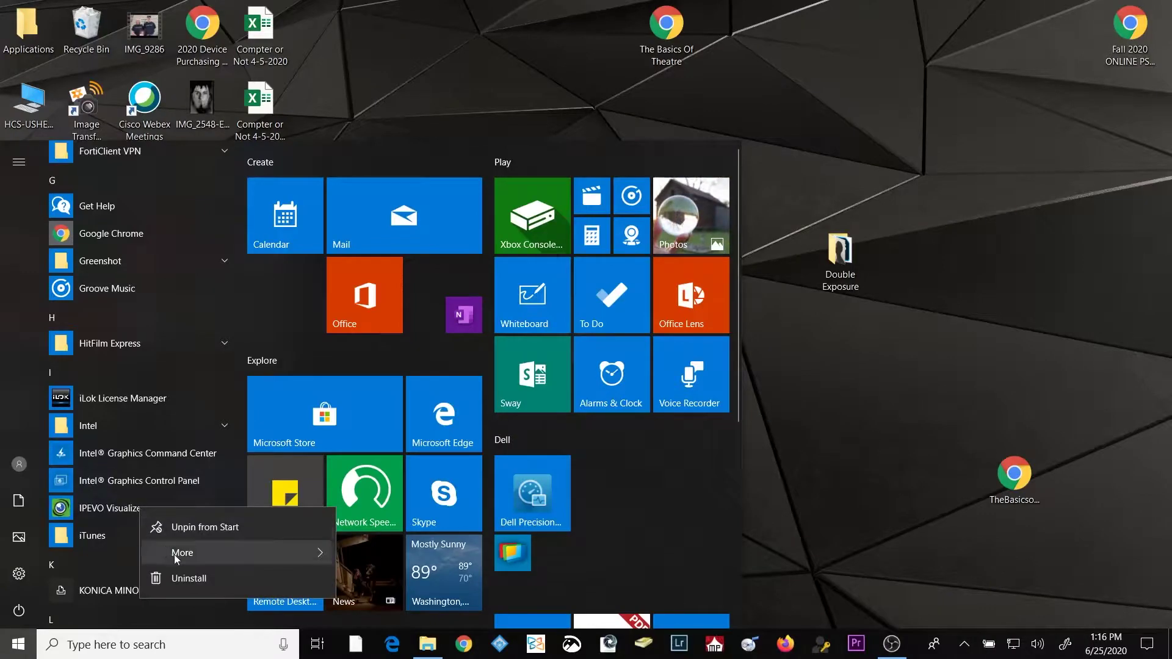
mouse_move(175, 555)
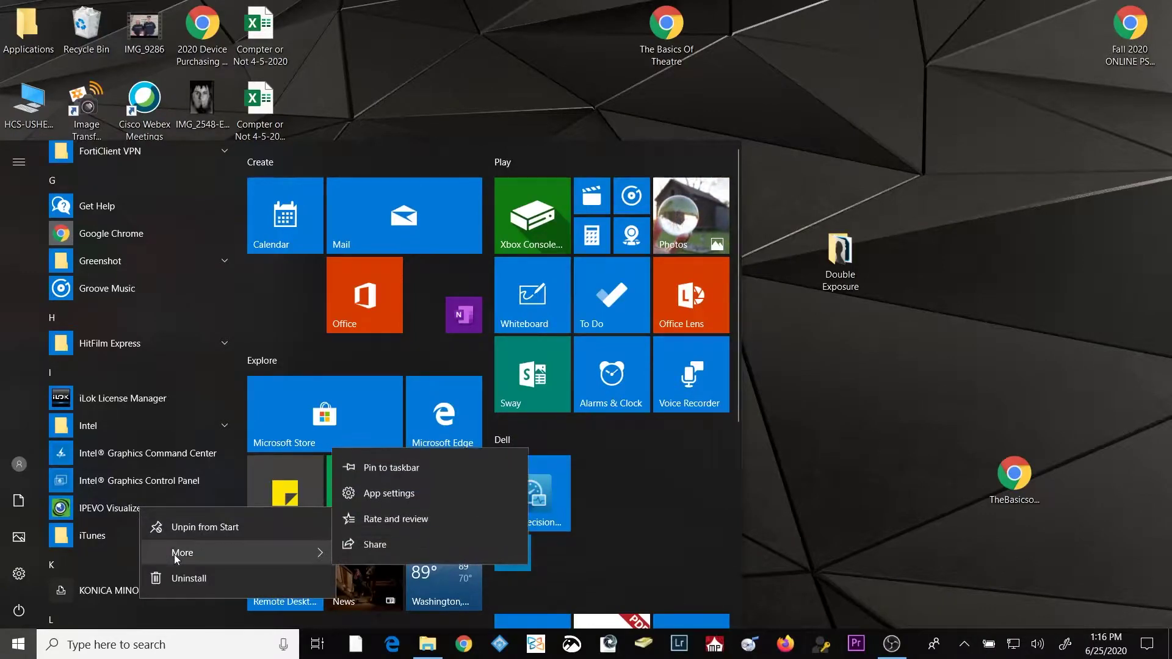
click(424, 467)
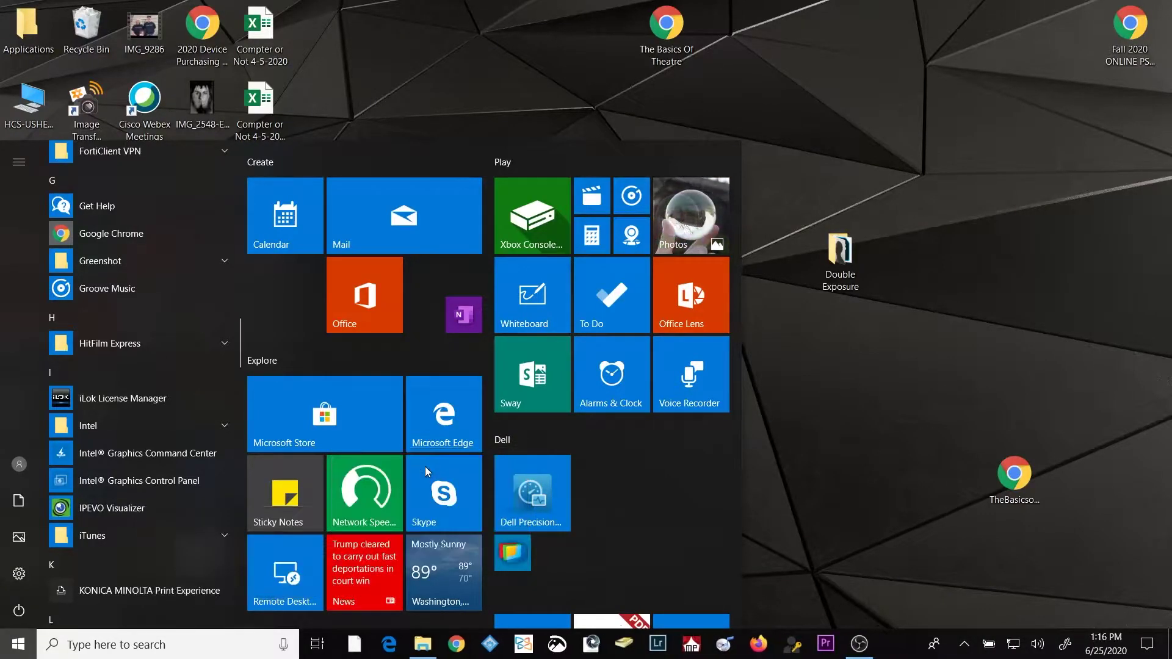
click(879, 437)
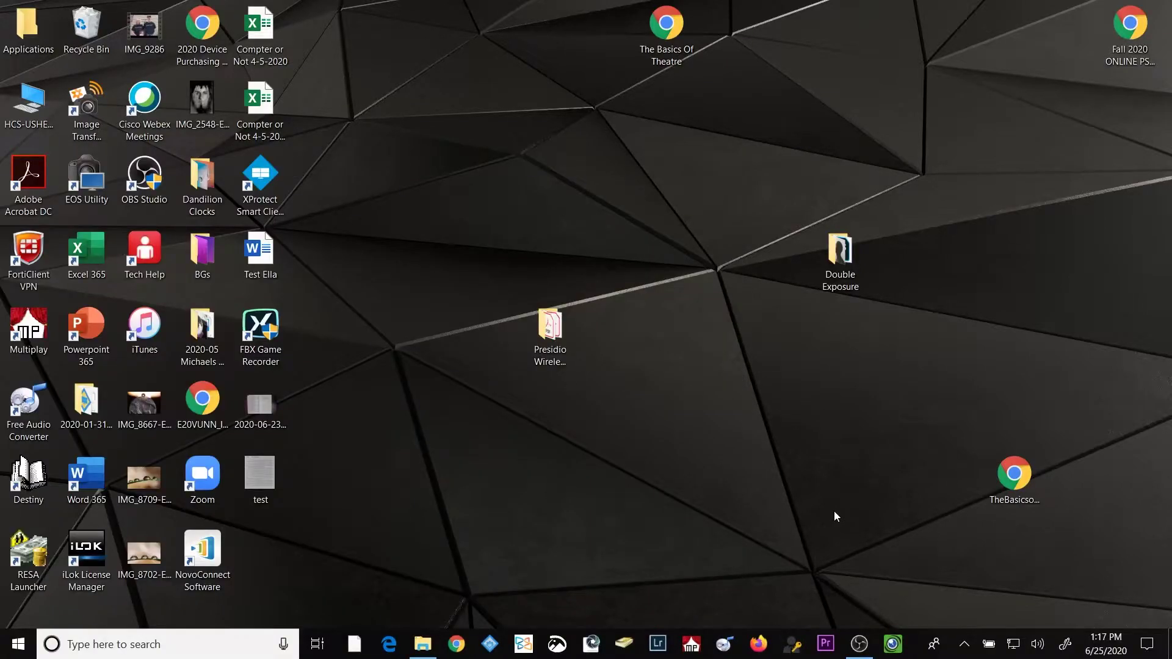
Launch IPEVO Visualizer and maximize its window.
click(894, 645)
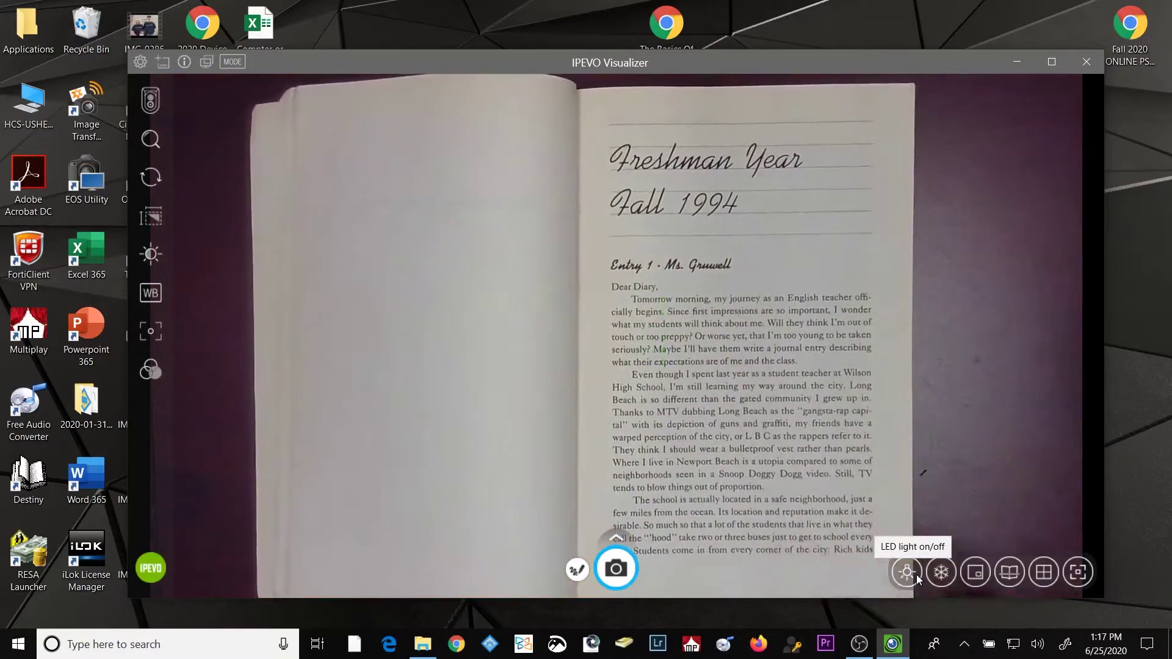
click(1050, 61)
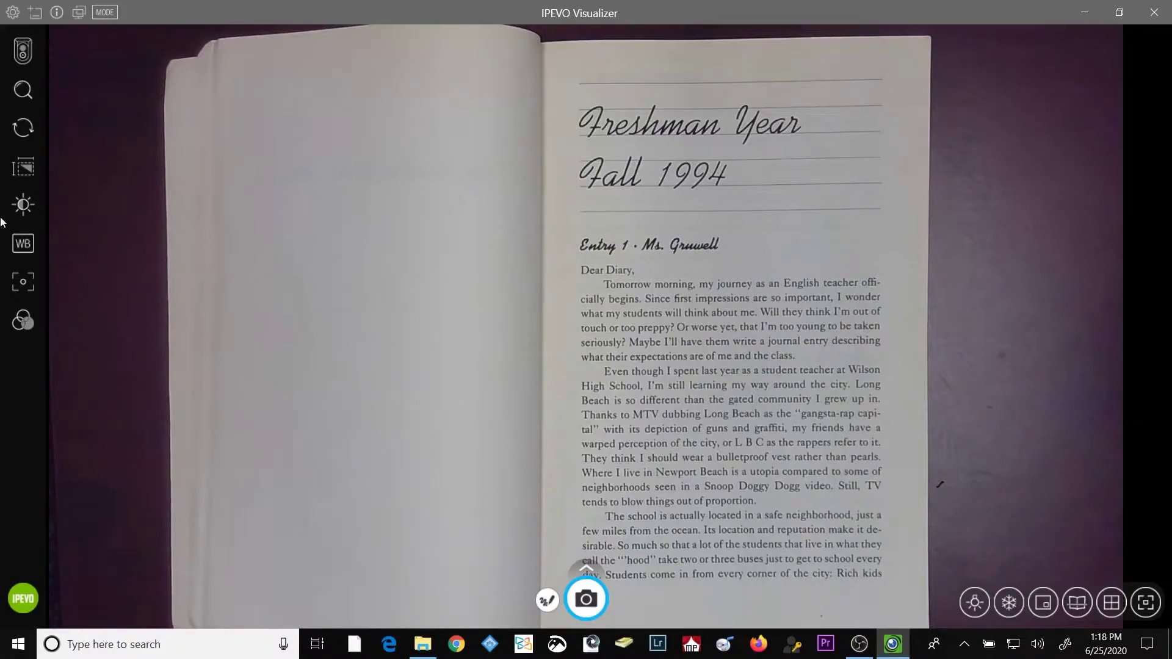
Show the camera settings and choose VZ-R #1 from the available cameras.
click(23, 52)
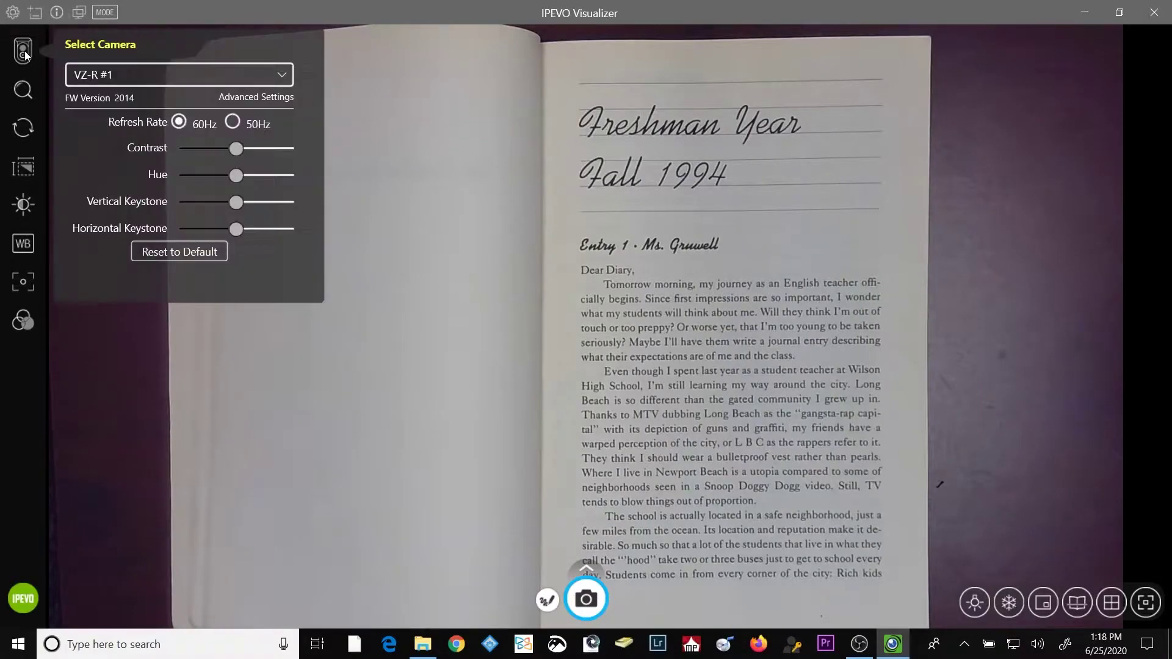
click(284, 75)
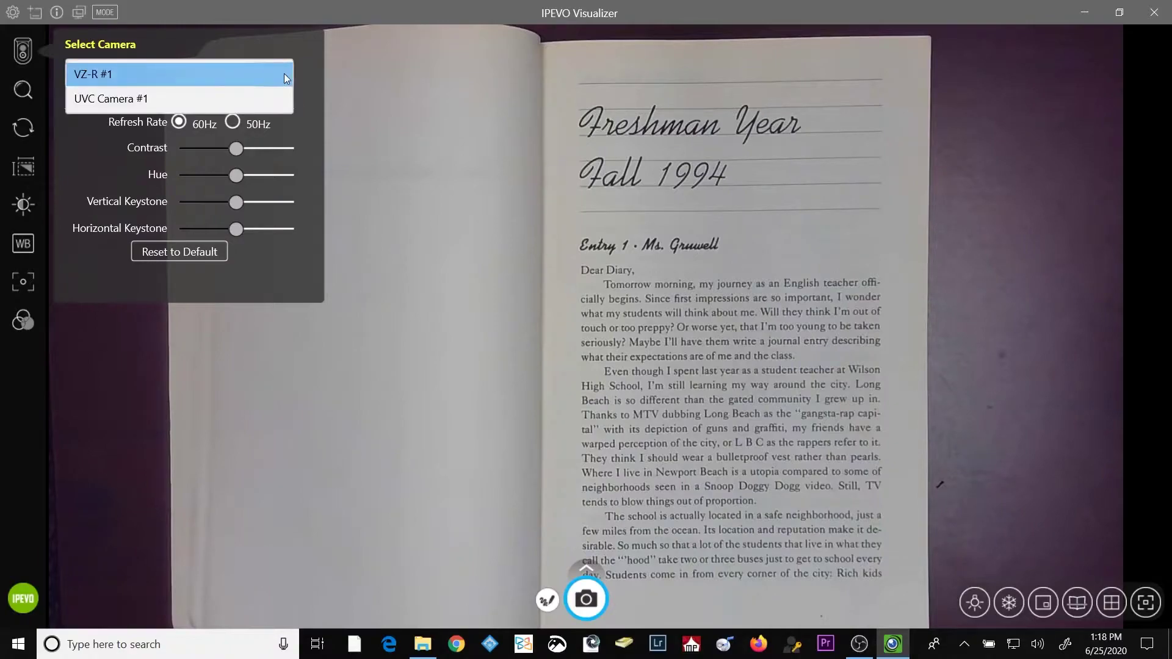
click(249, 76)
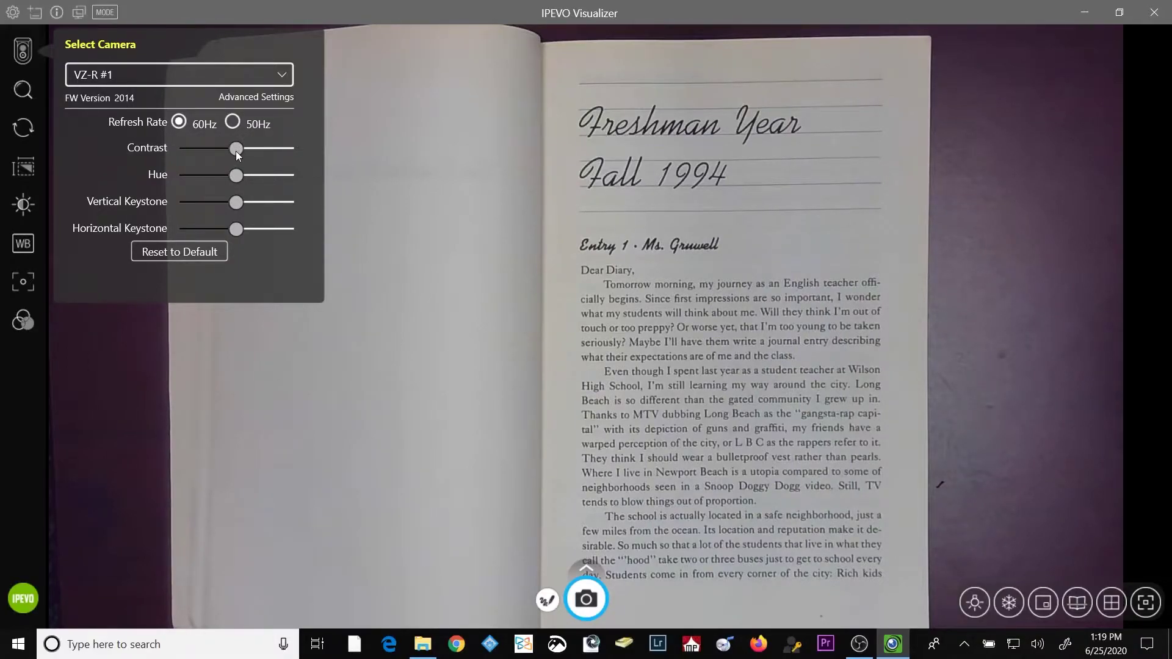
Try the contrast at 255 and at its minimum, resetting the camera settings to default after each trial.
mouse_move(237, 155)
drag(237, 154, 288, 154)
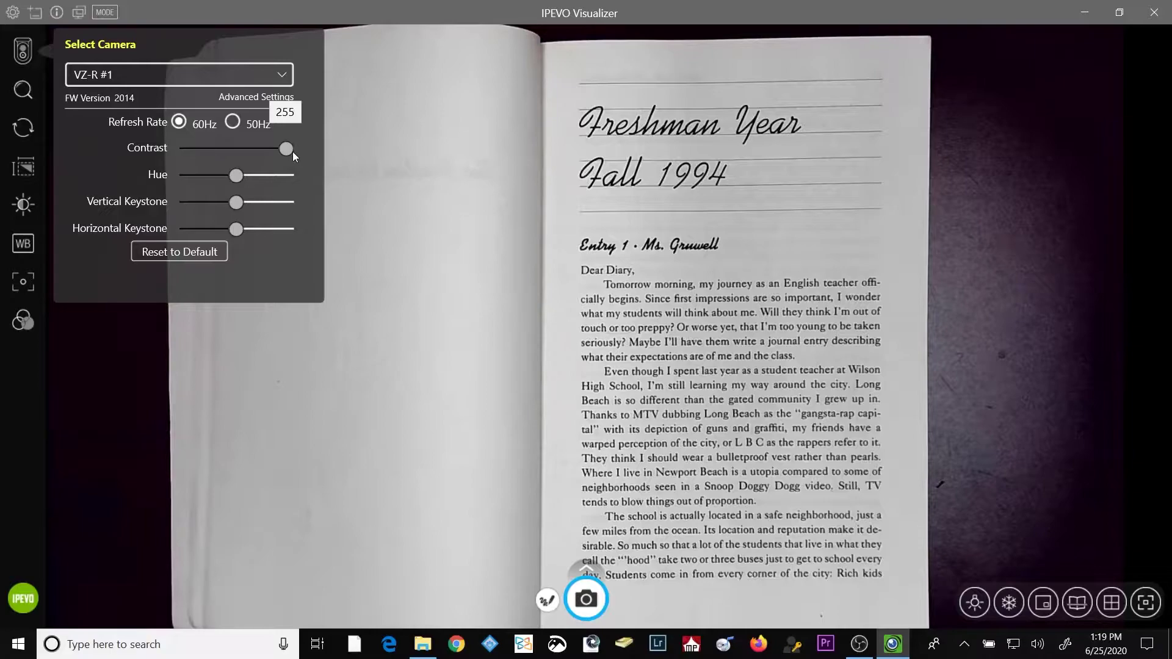
drag(289, 151, 202, 146)
click(207, 250)
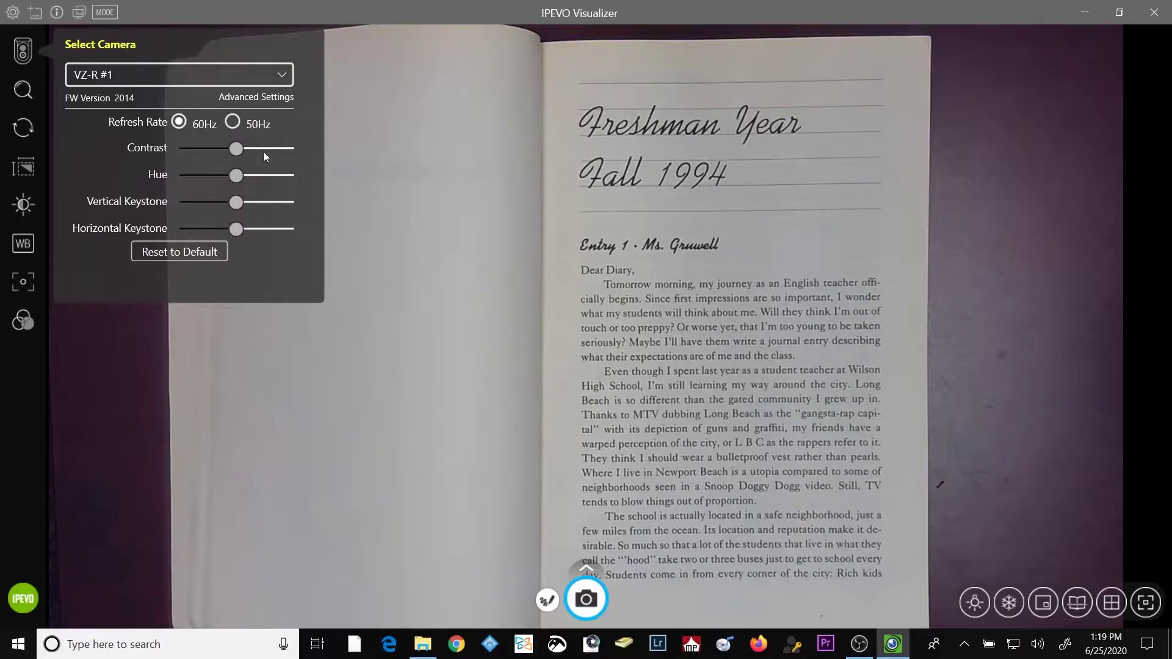
click(242, 176)
drag(235, 149, 148, 154)
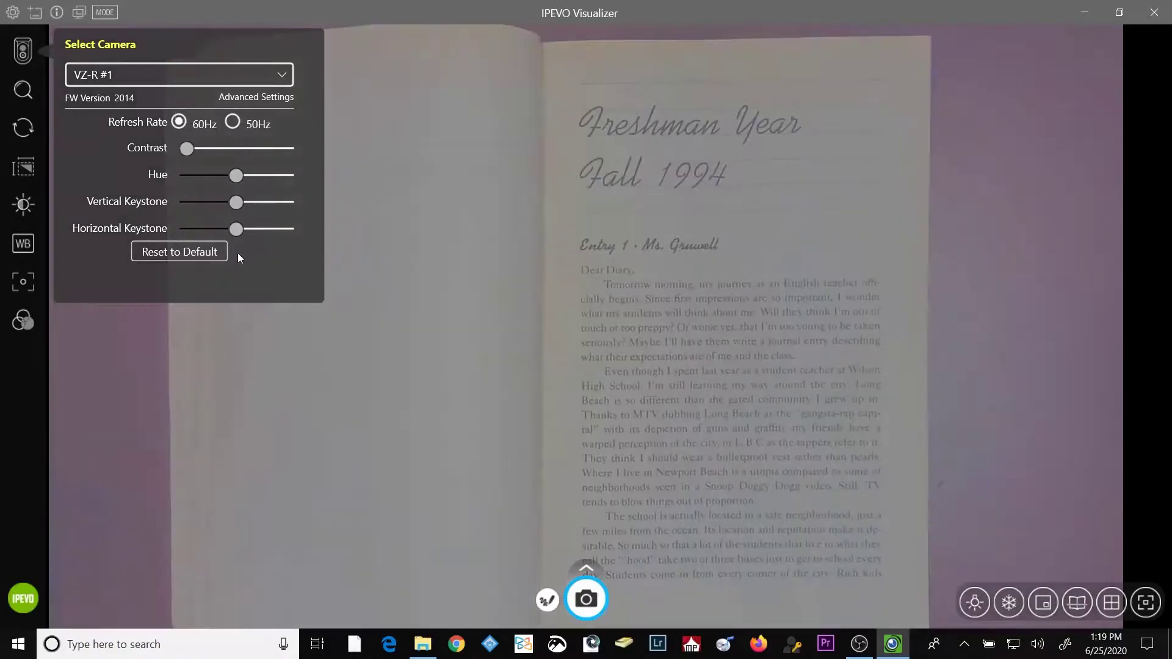
click(186, 252)
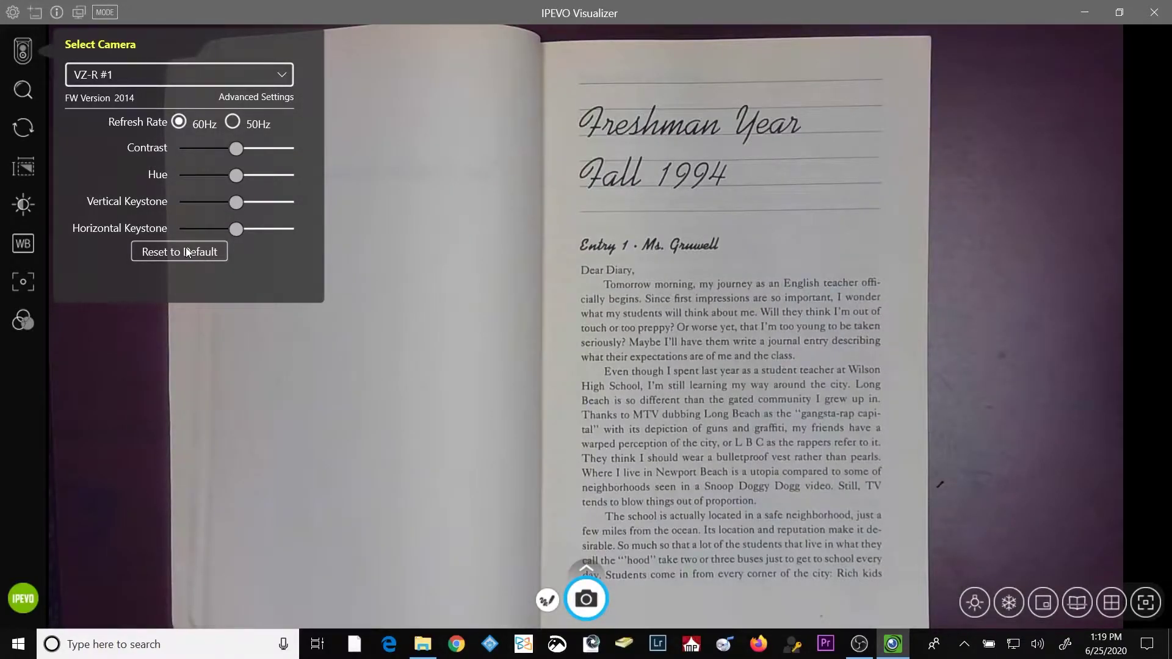
Try changing the vertical keystone and reset the camera settings to default.
mouse_move(236, 177)
mouse_down()
mouse_move(295, 178)
mouse_move(198, 176)
mouse_move(235, 176)
mouse_up()
drag(236, 203, 205, 229)
click(183, 252)
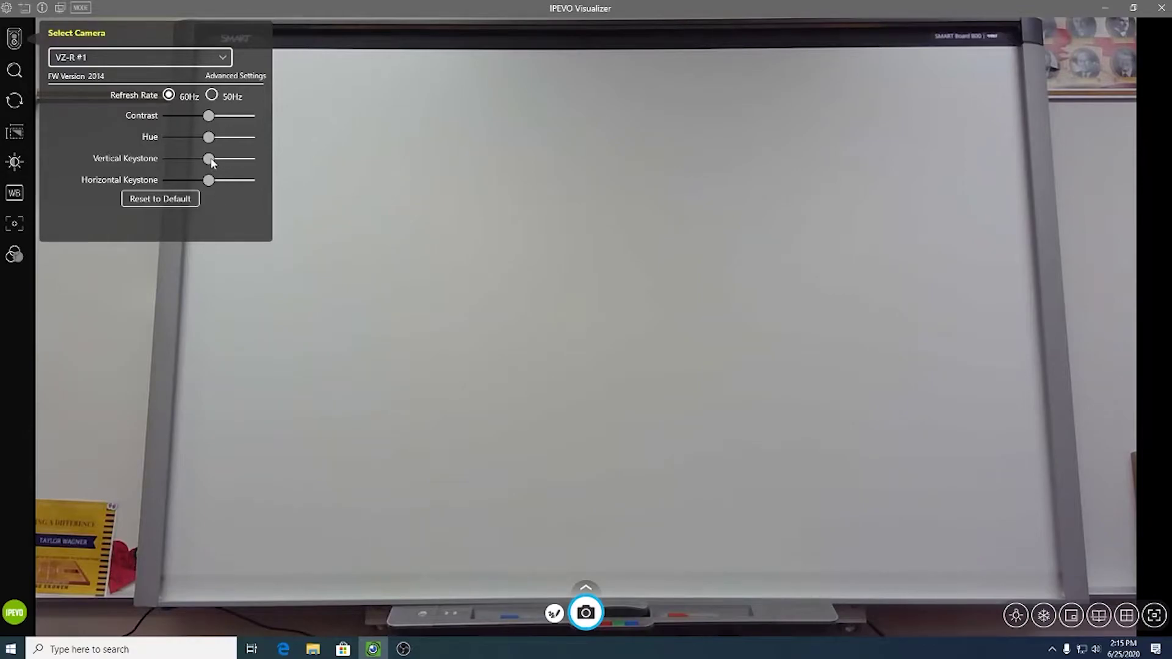
Adjust the vertical keystone slightly to correct the slanted sides of the whiteboard image.
mouse_move(212, 164)
drag(212, 164, 204, 163)
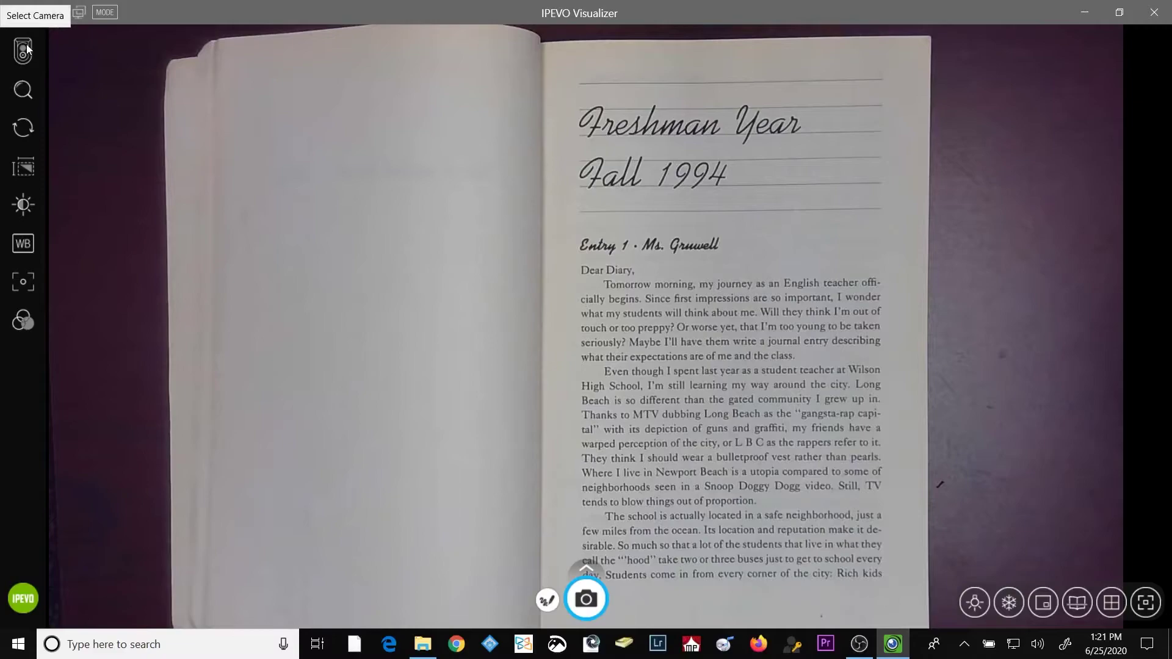
Try zooming in on the camera image of the book.
click(22, 91)
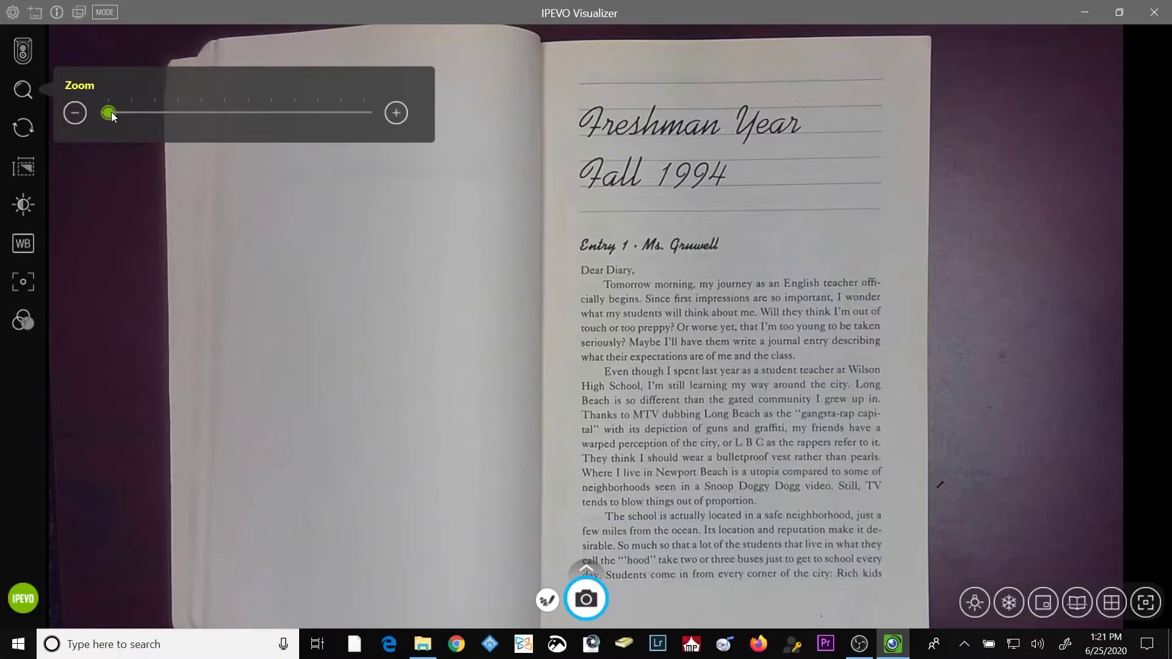
drag(112, 116, 161, 109)
Try rotating the camera image to 270°, 90° and 180°, and return it to 0°.
click(24, 128)
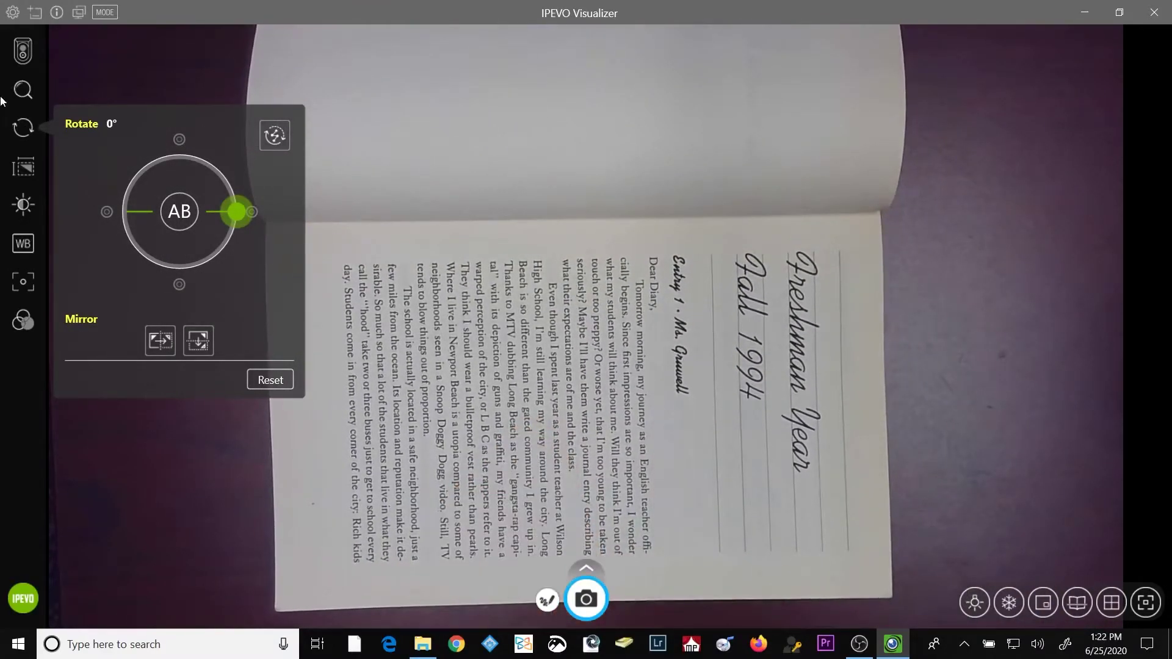
click(179, 285)
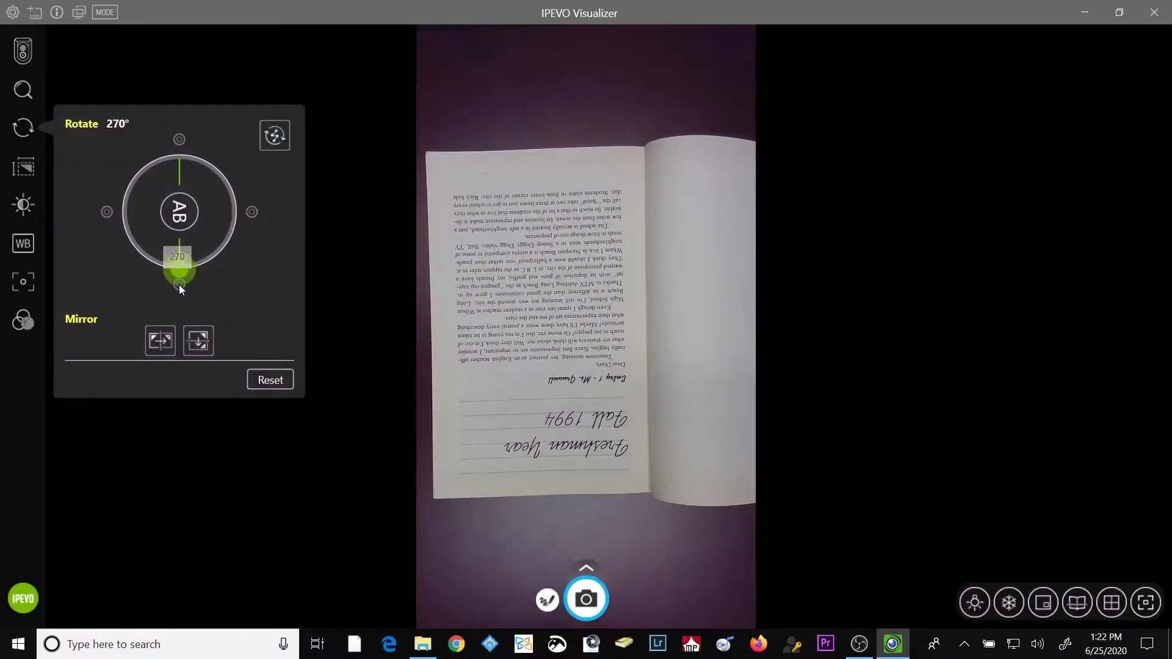
click(178, 140)
click(106, 212)
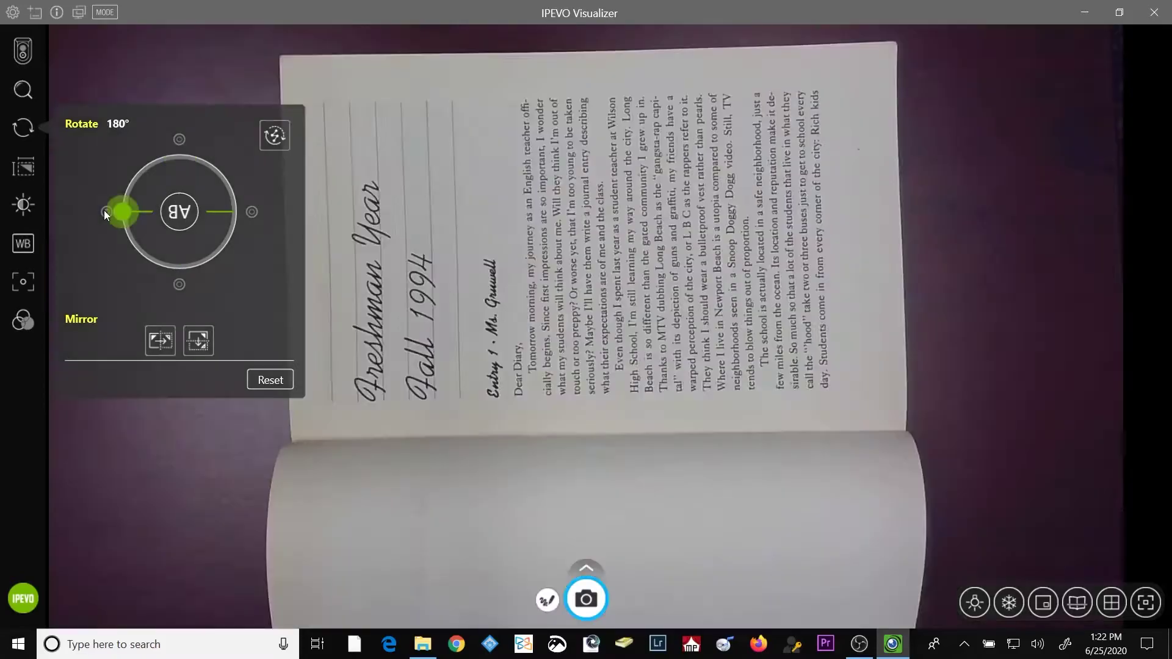
click(252, 212)
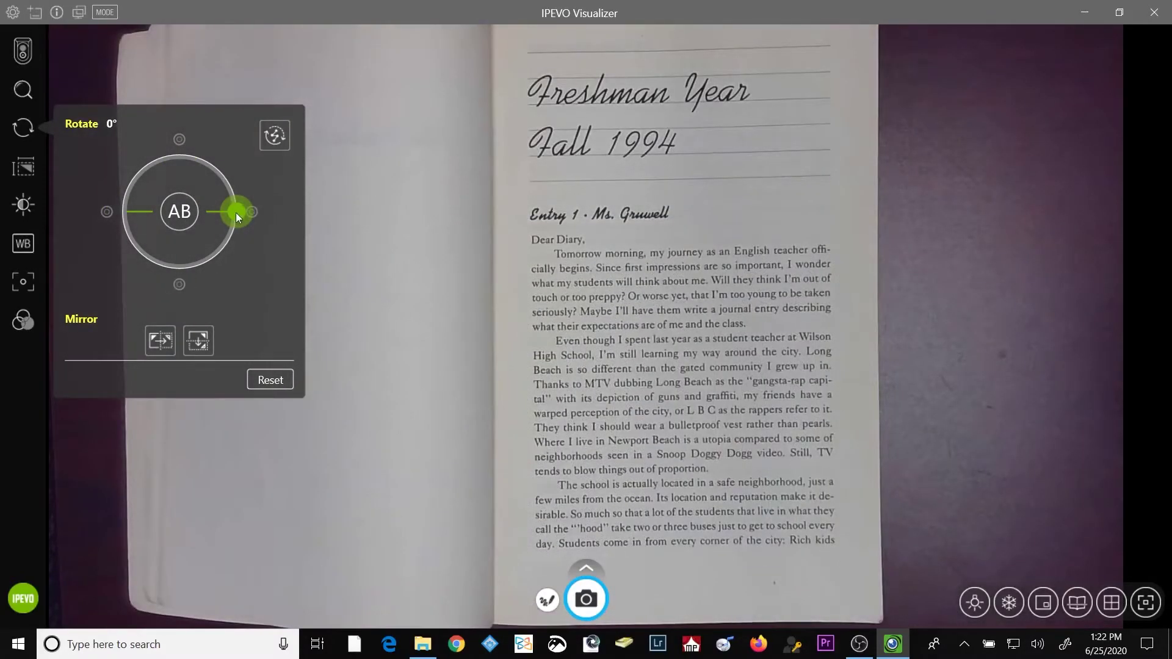
Try rotating the camera image freely to 329° and reset the rotation.
drag(236, 211, 234, 245)
click(274, 380)
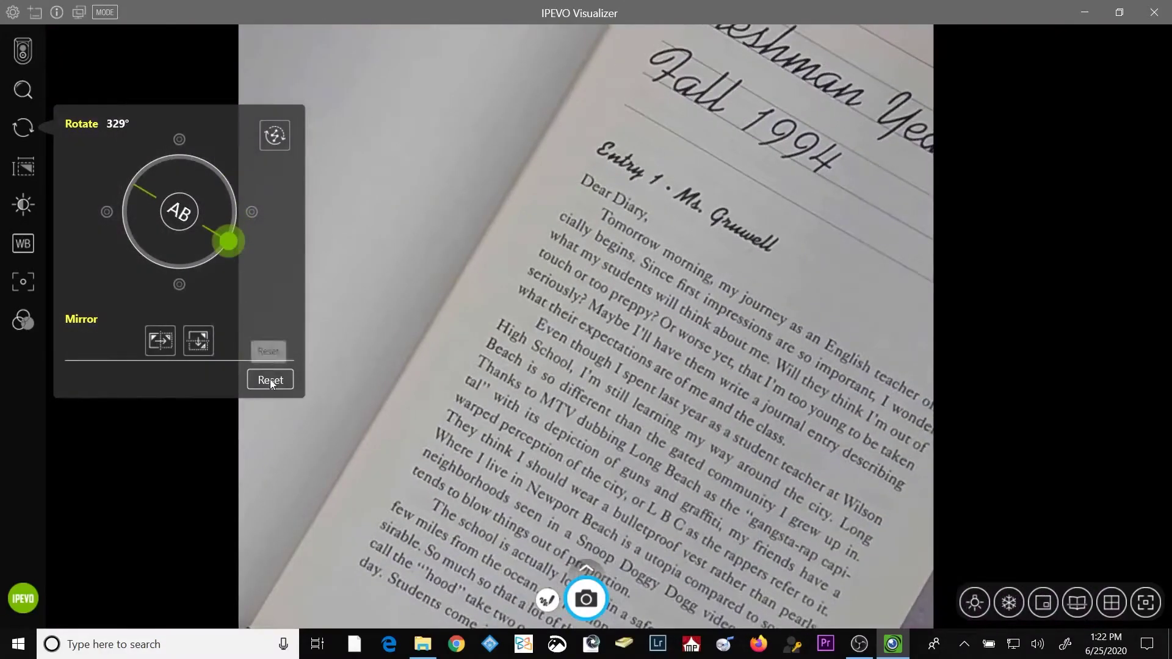
click(271, 382)
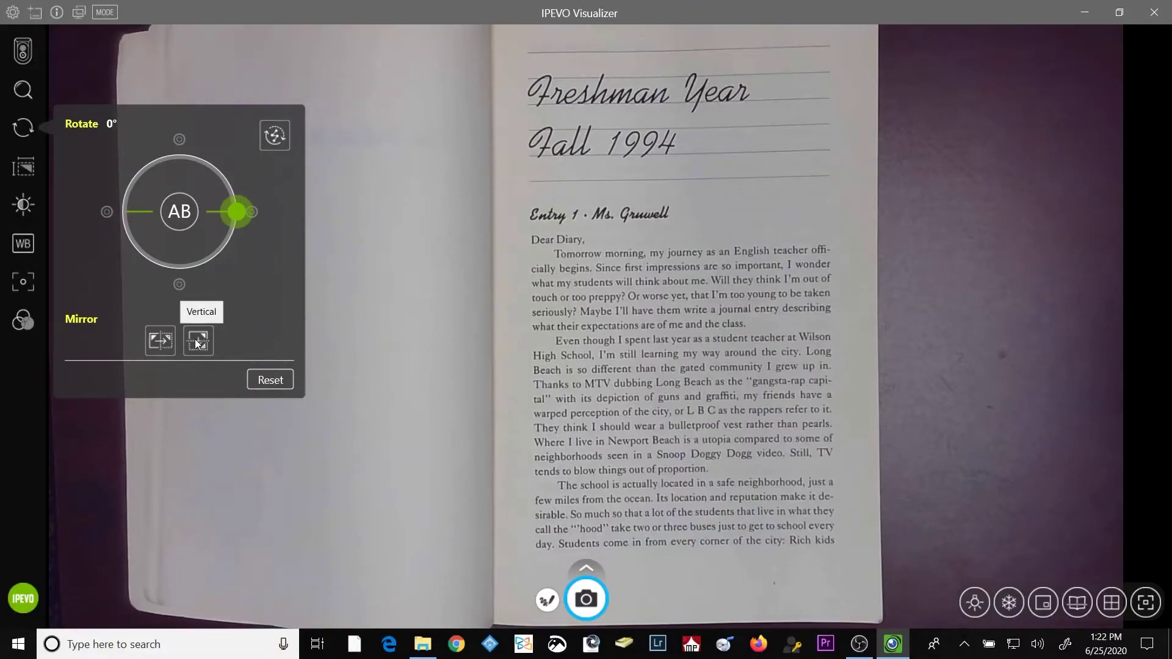
Try mirroring the camera image horizontally and vertically, and switch both mirror options off again.
click(160, 340)
click(205, 342)
click(205, 341)
click(162, 340)
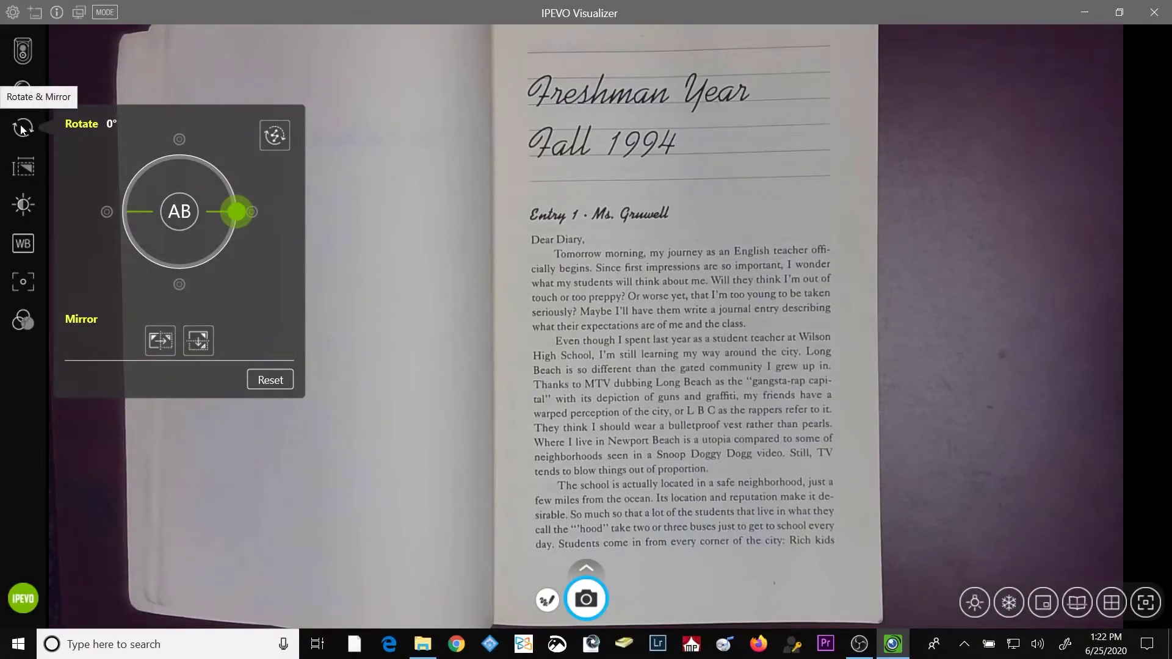
Try the 3264x1840 resolution and set the camera back to 1920x1080.
click(27, 174)
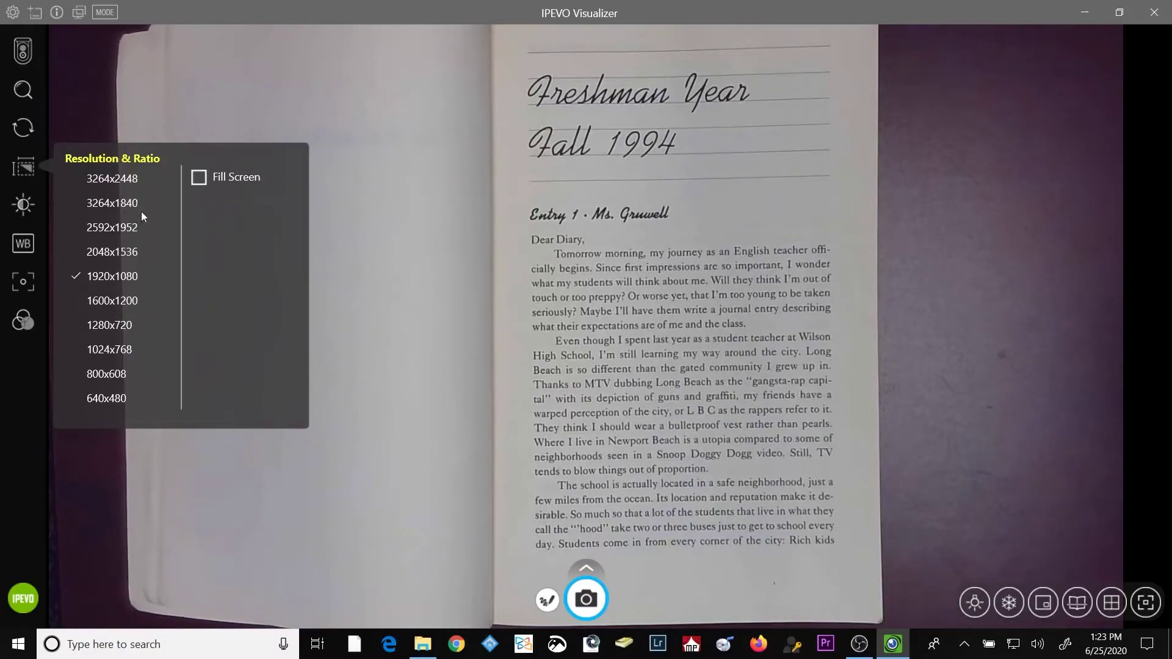
click(110, 203)
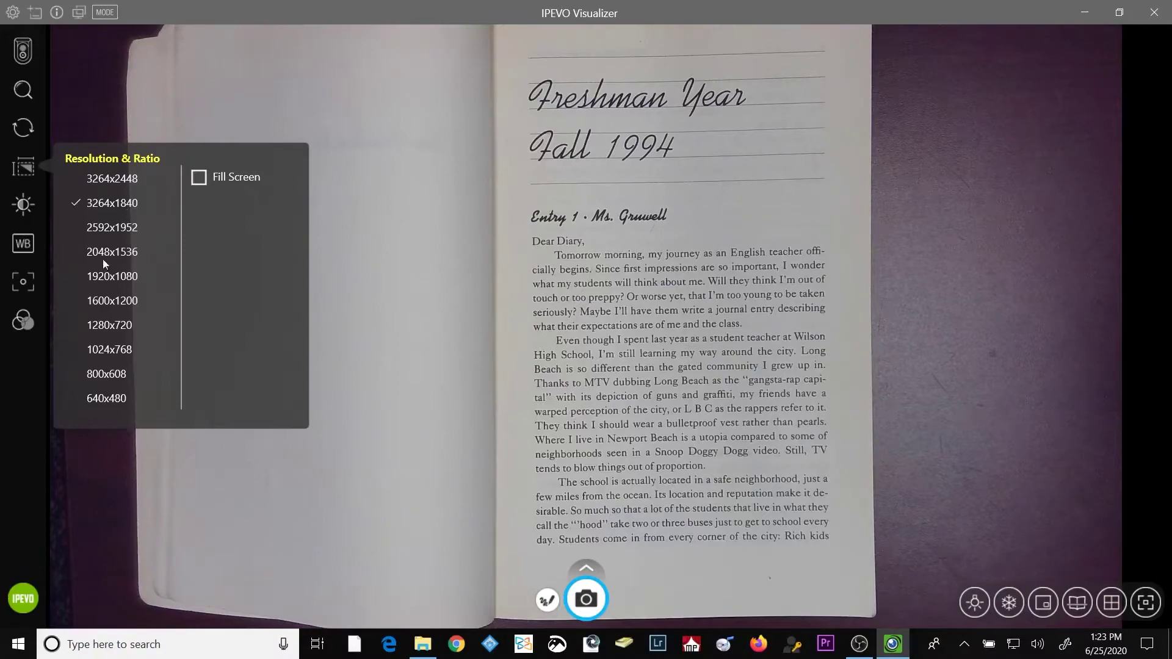
click(102, 278)
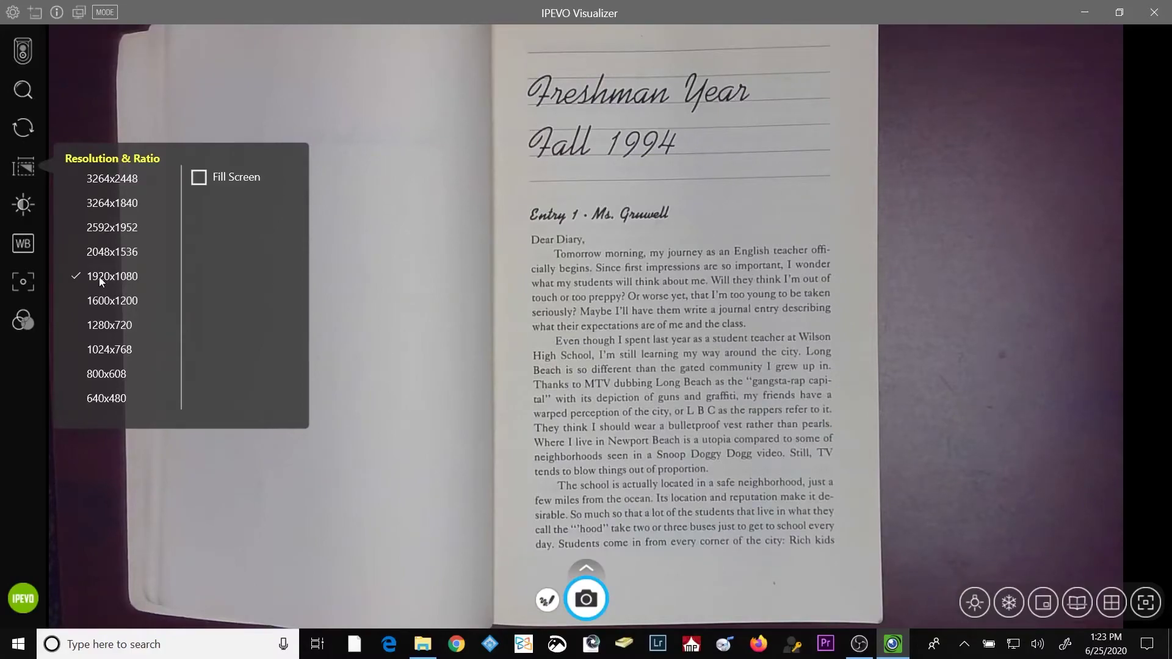
Try raising the exposure and lowering it to -6, and return it to 0.
click(28, 205)
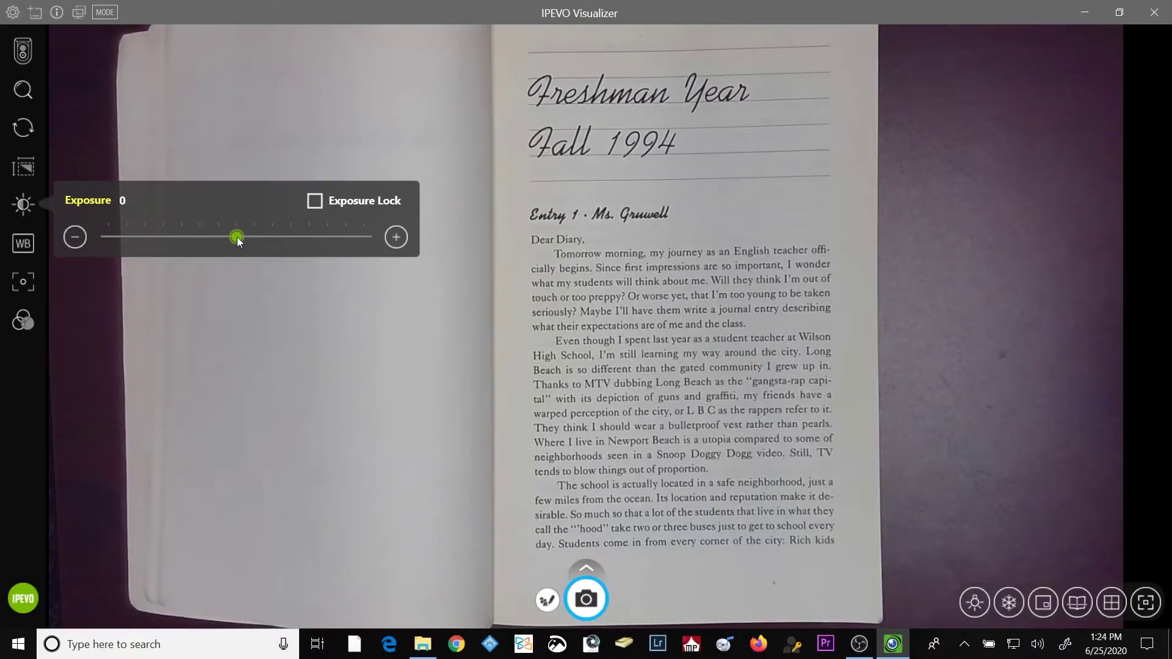
mouse_move(238, 241)
drag(240, 238, 350, 238)
drag(269, 236, 133, 238)
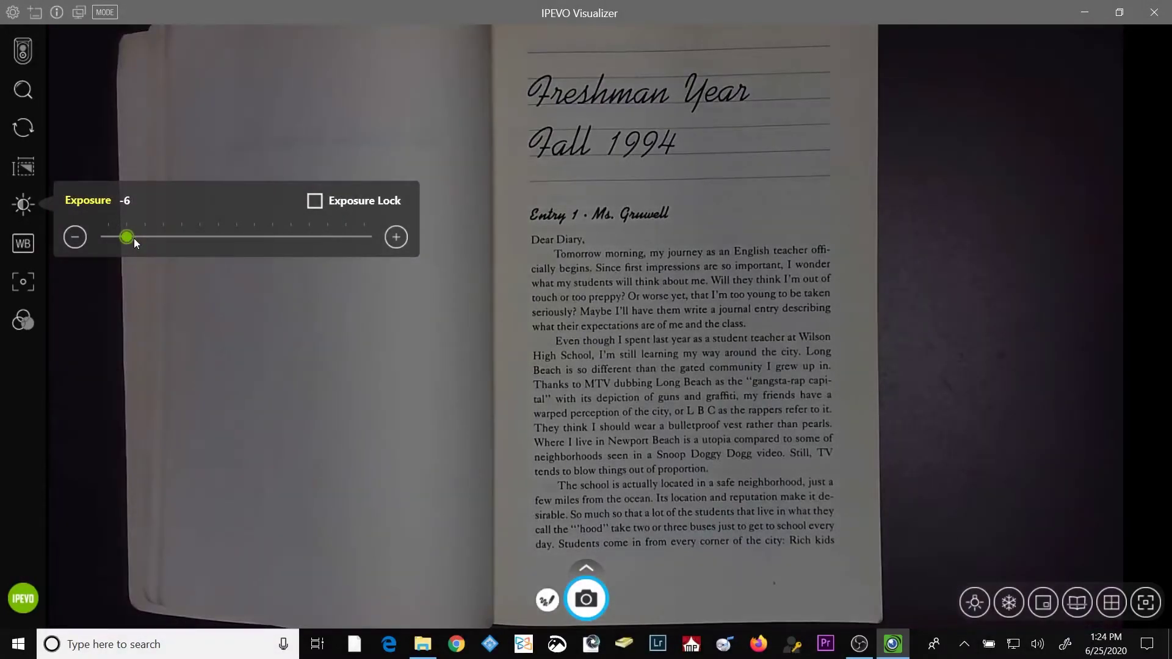
drag(133, 238, 237, 237)
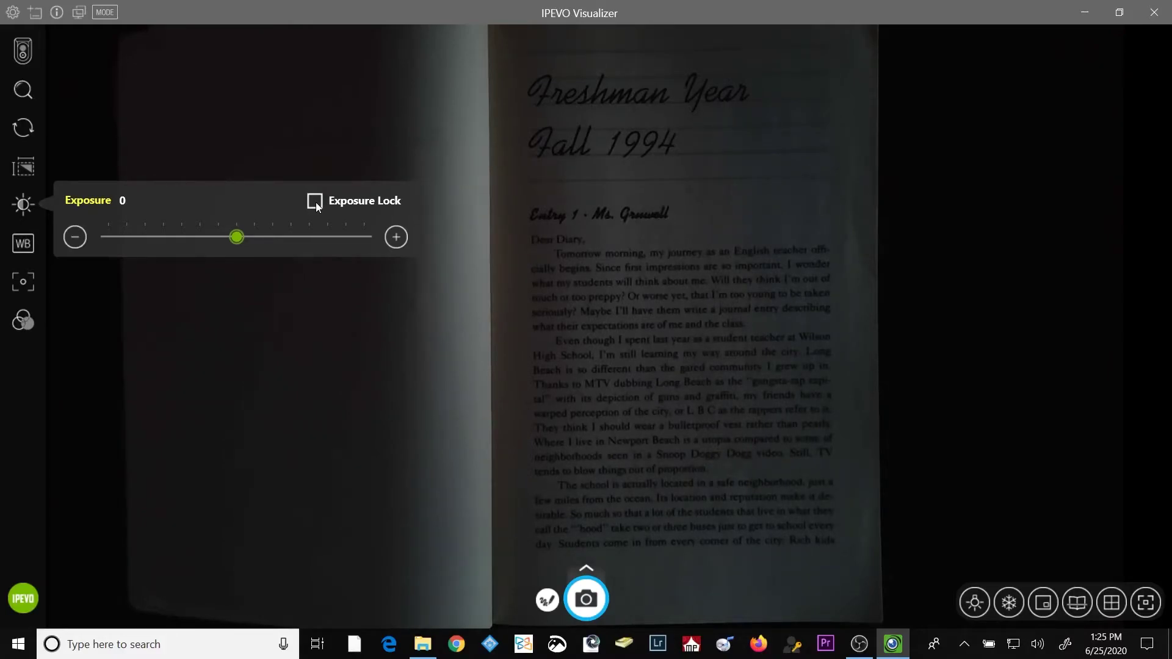
Try the exposure at +7 and +3, test Exposure Lock, and return the exposure to 0.
drag(239, 239, 360, 225)
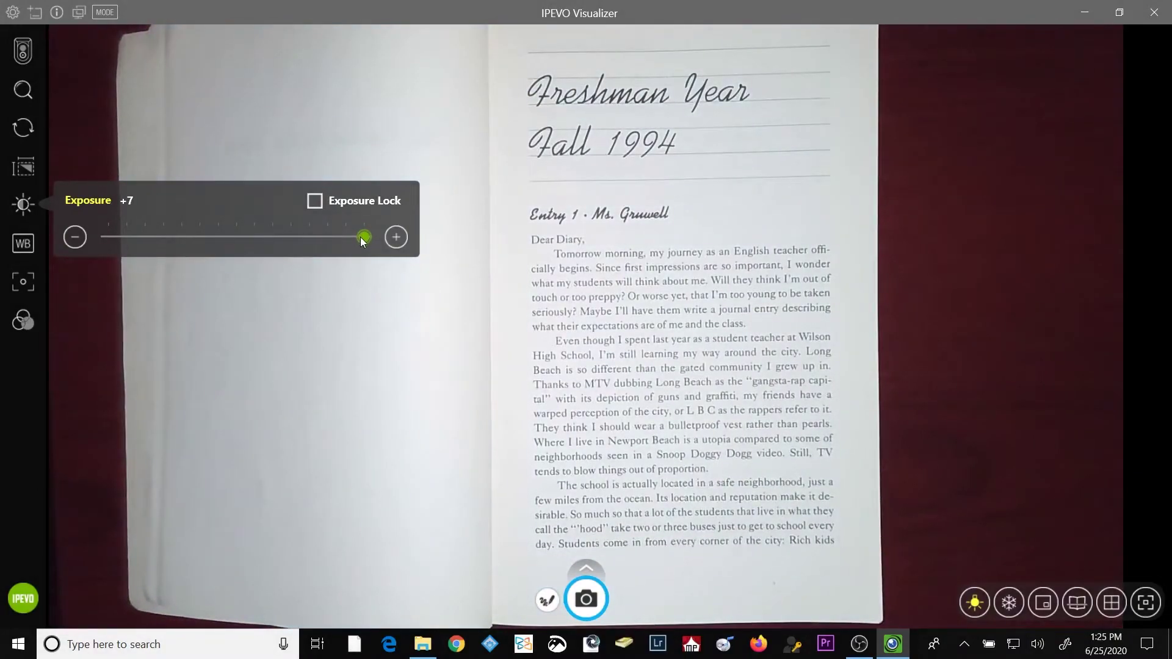
drag(360, 237, 284, 235)
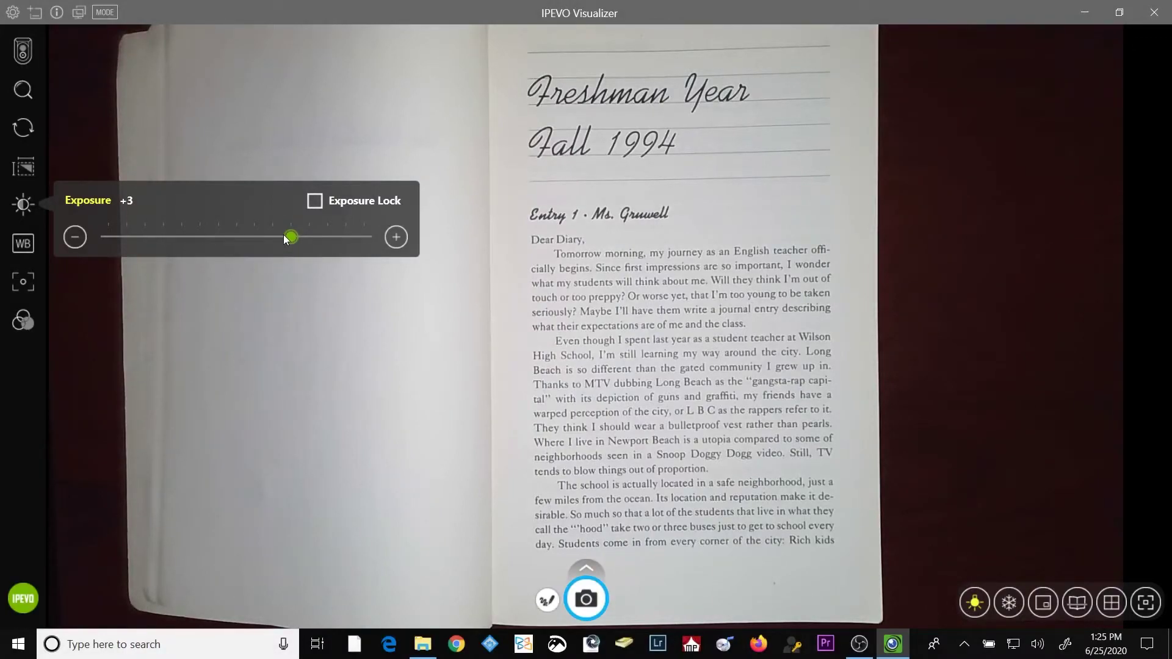
click(313, 202)
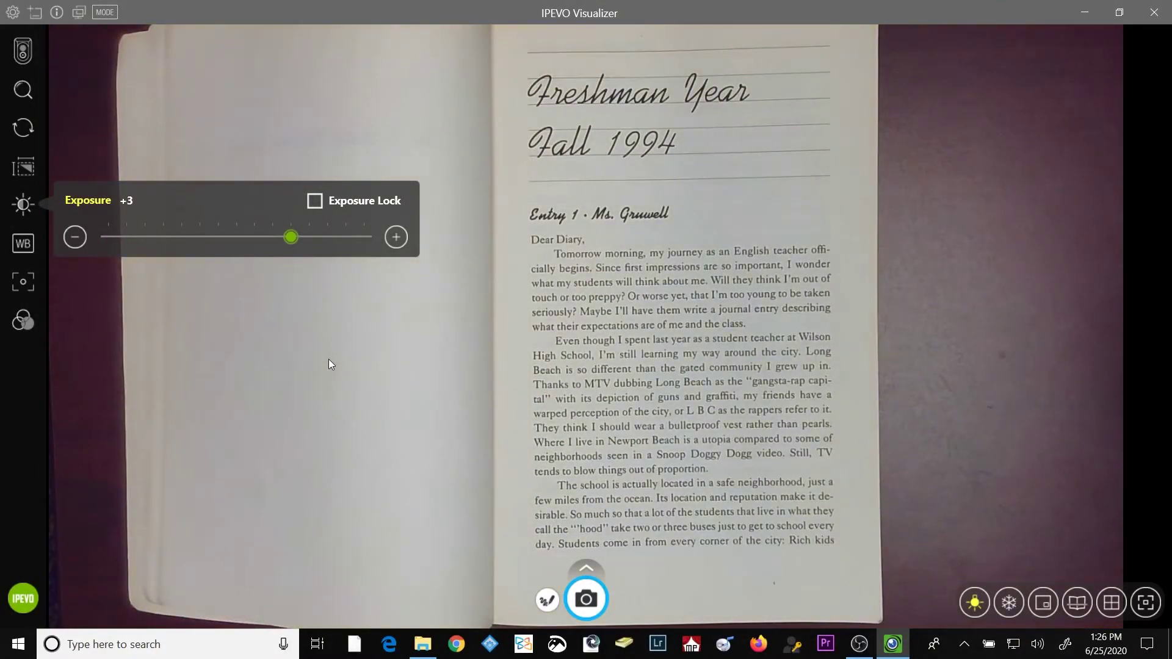
drag(291, 237, 236, 237)
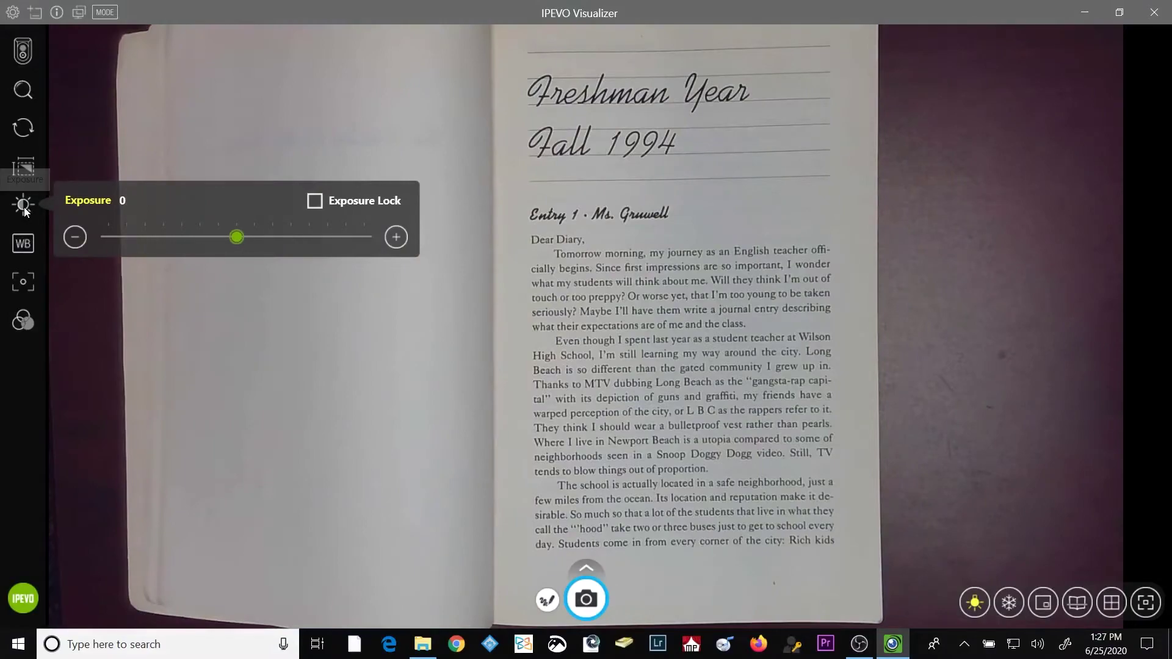
Try the white balance at 2892k and 5699k, and turn WB Lock off again.
click(24, 246)
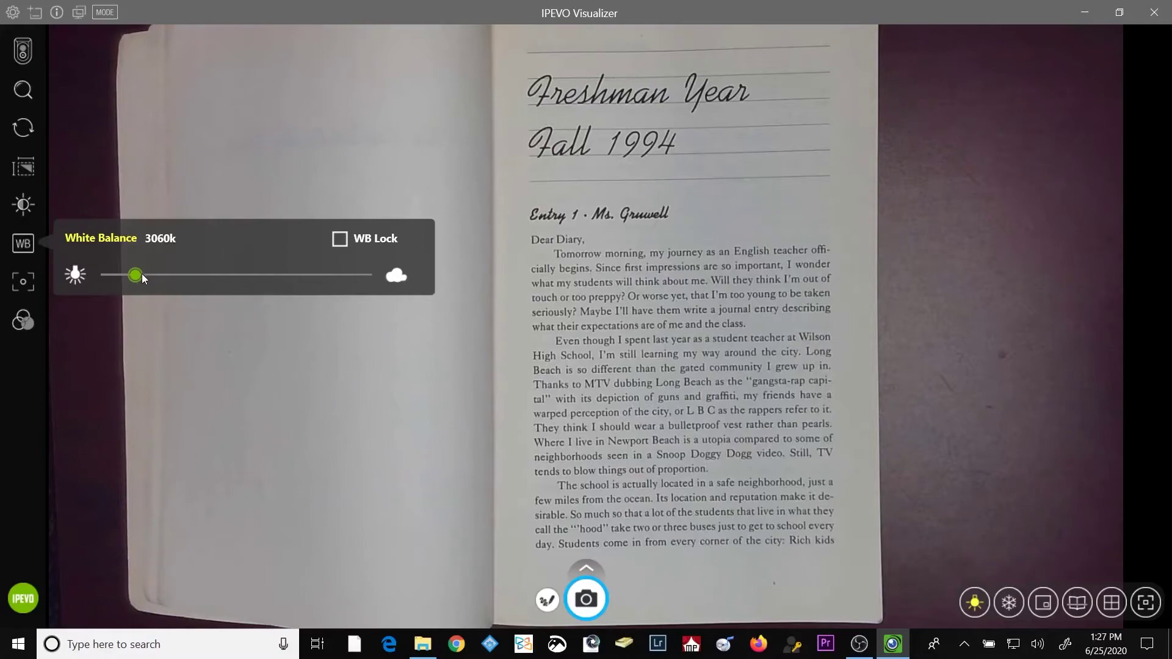
drag(142, 276, 196, 278)
drag(194, 276, 124, 278)
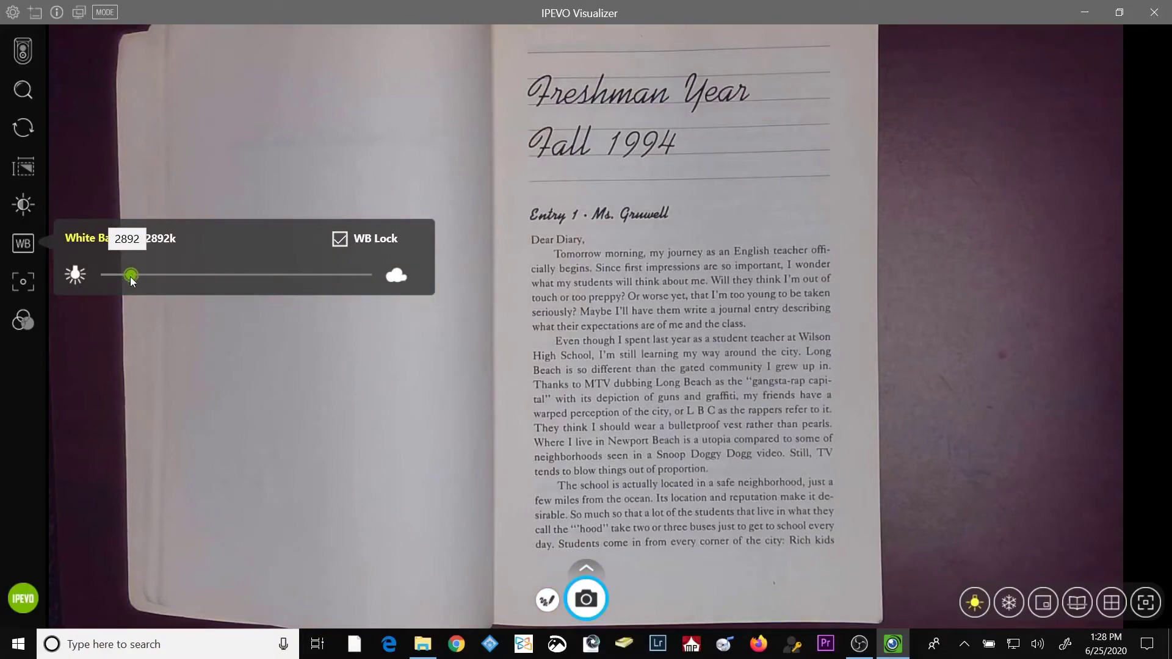
click(339, 239)
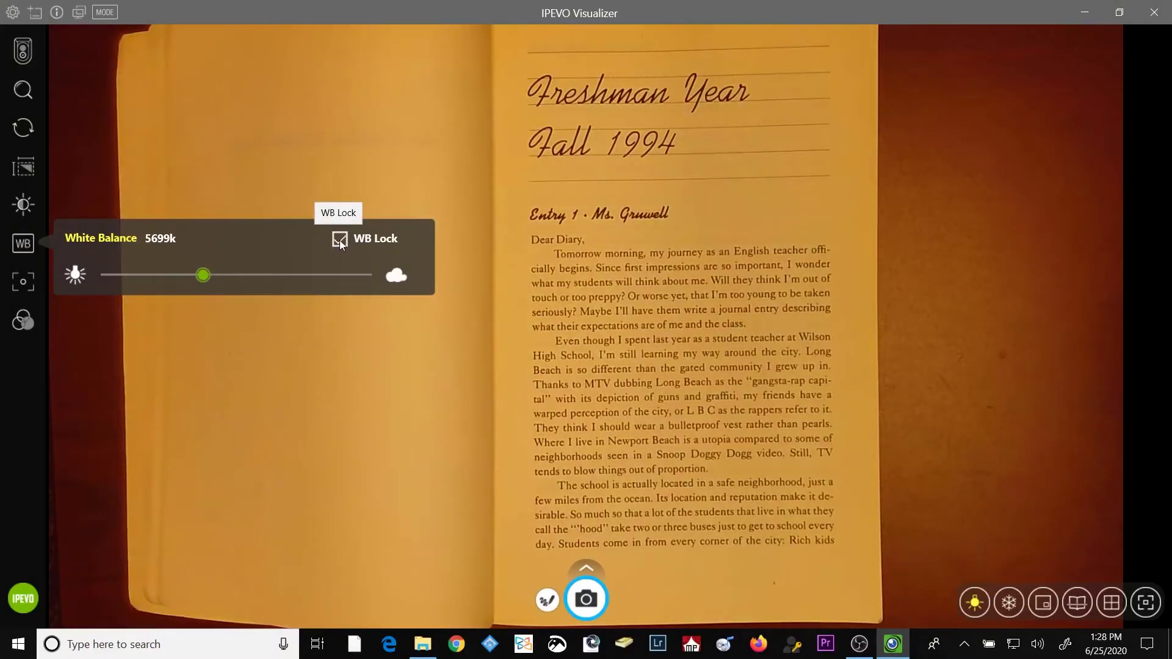
click(340, 240)
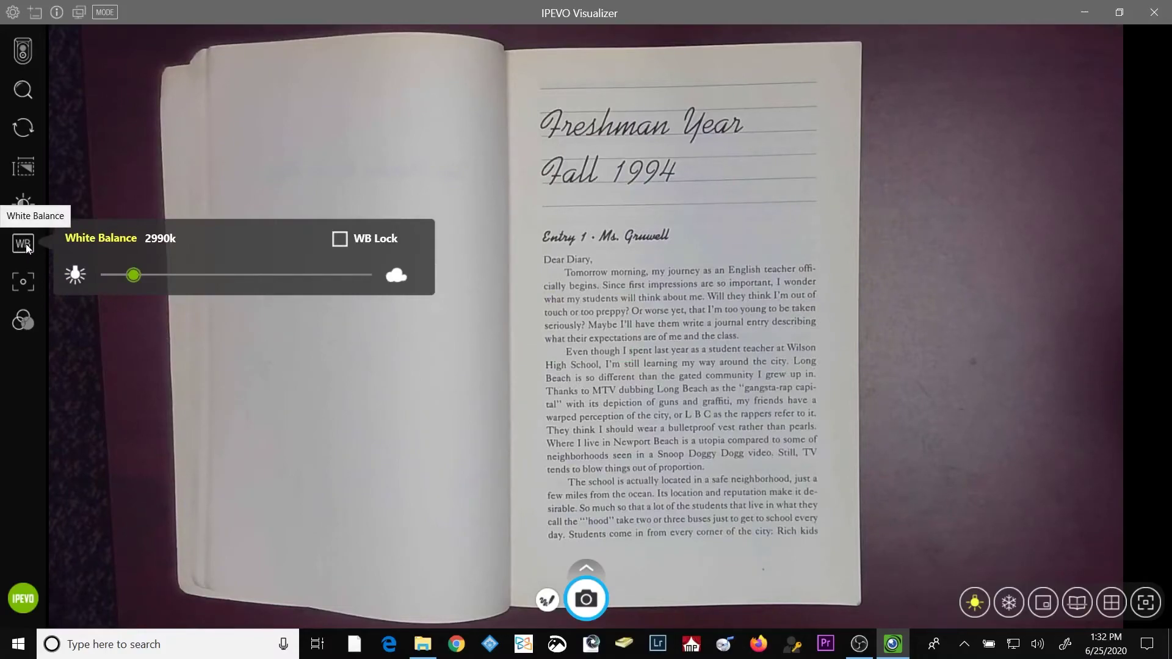
Try shifting the manual focus toward close-up, turn Manual Focus off, and set the autofocus mode to AF-C.
click(27, 283)
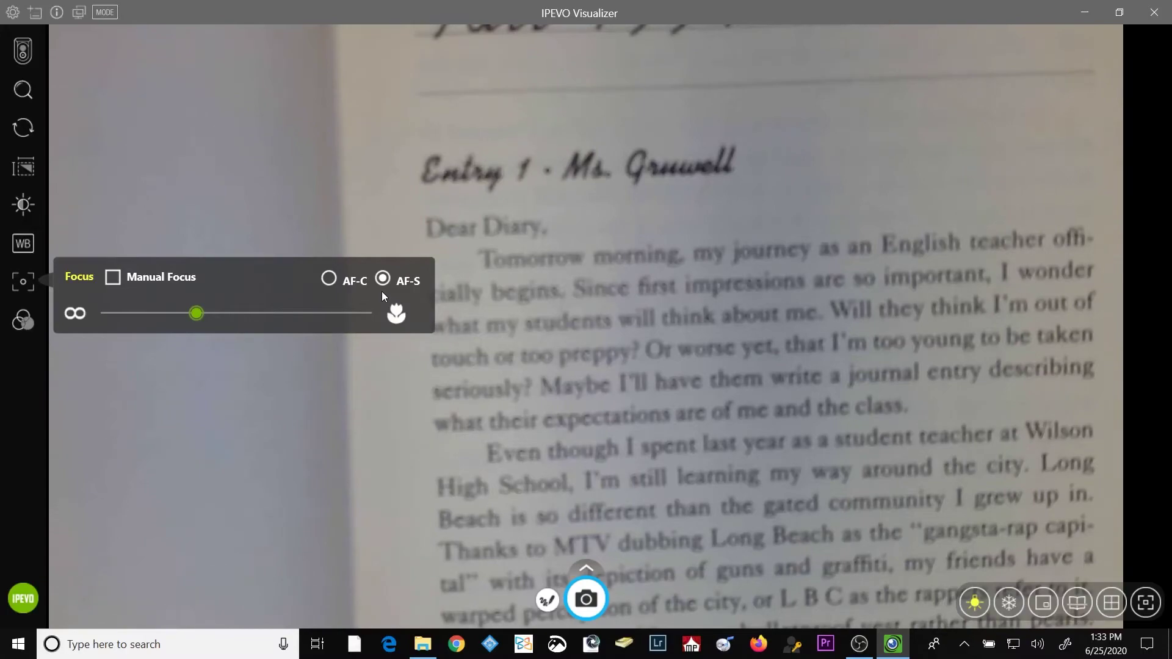
drag(199, 313, 277, 318)
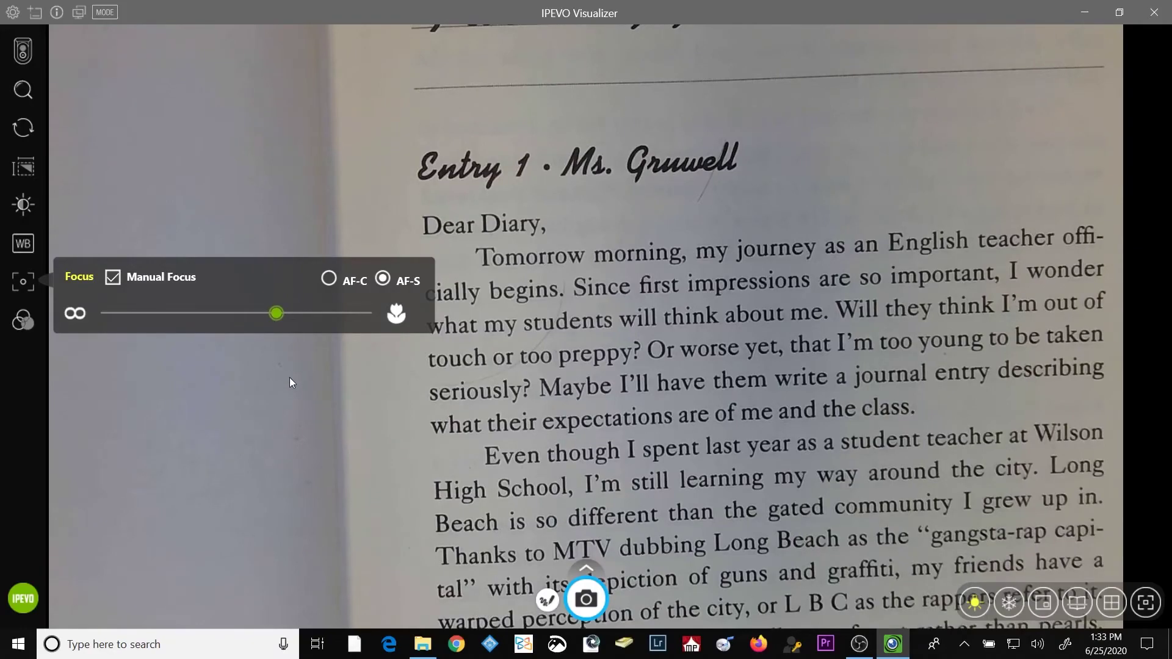
click(133, 278)
click(329, 280)
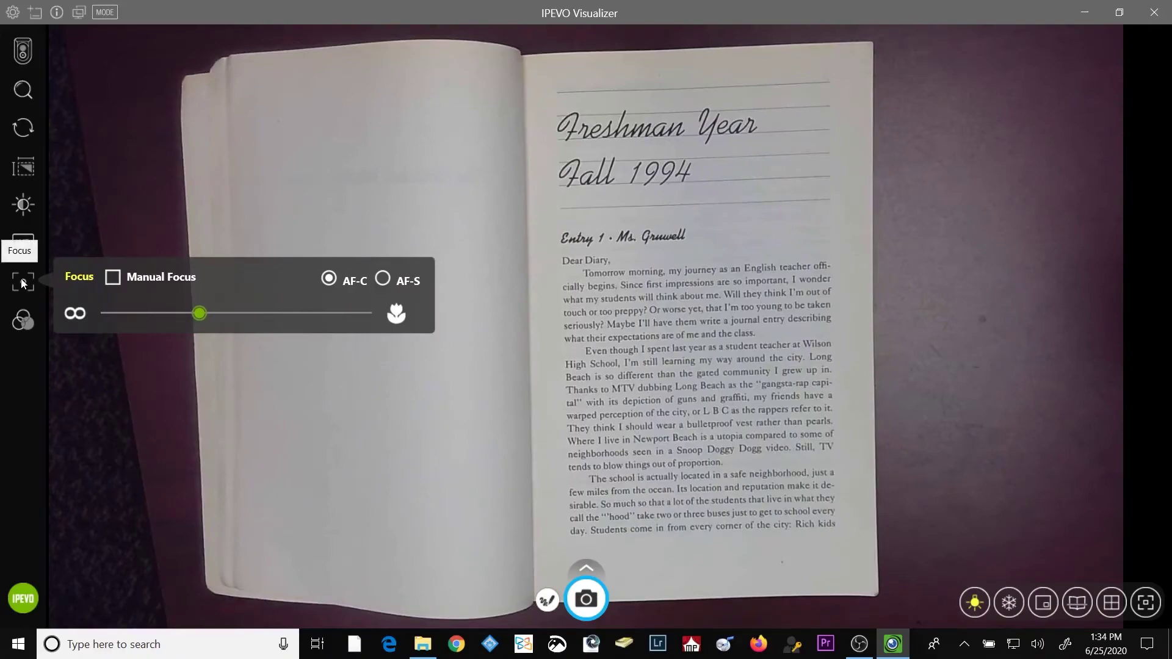
click(22, 281)
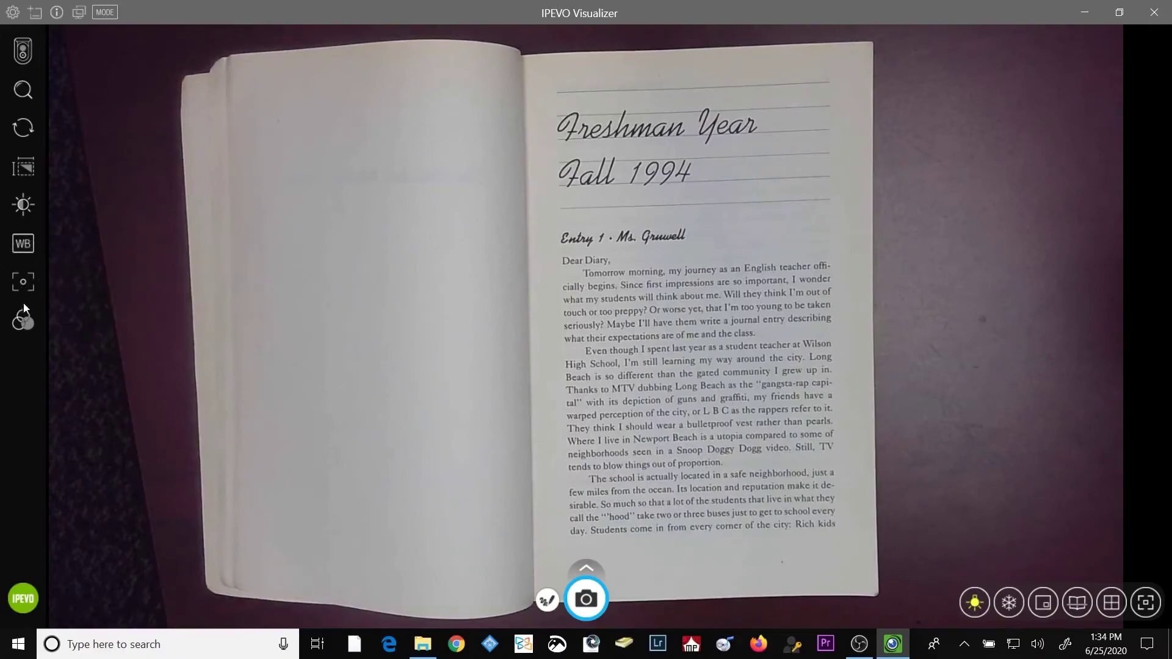
Try the Black & White, Inverted B&W, Red On Black, Yellow On Black and Yellow On Blue video filters.
click(23, 323)
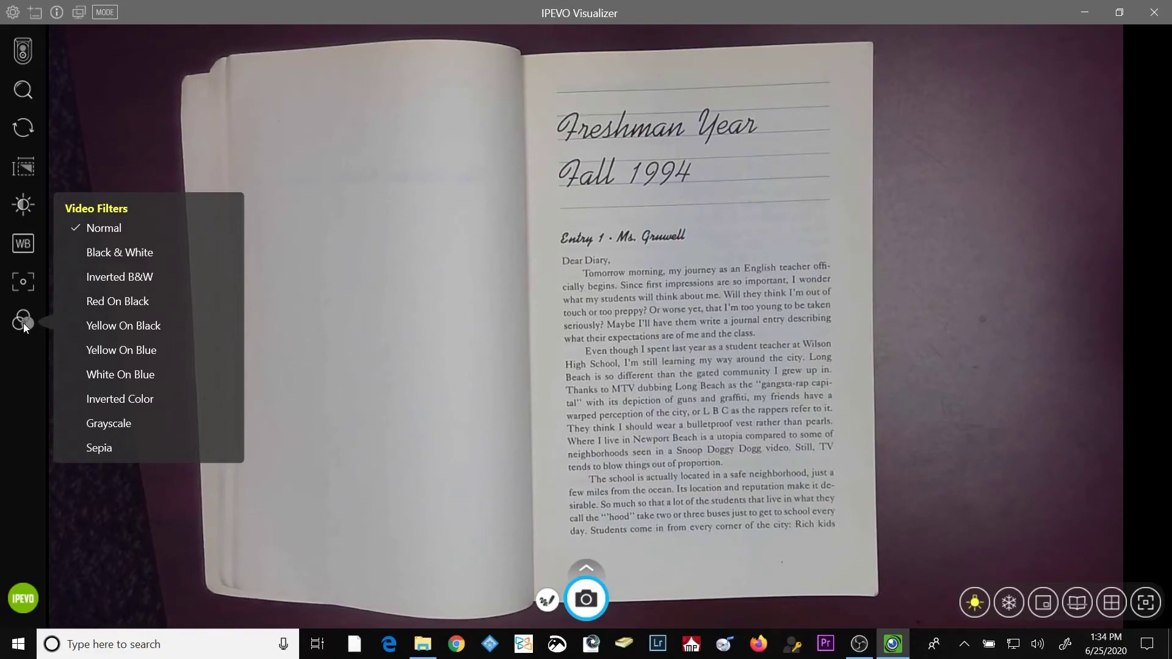
click(108, 252)
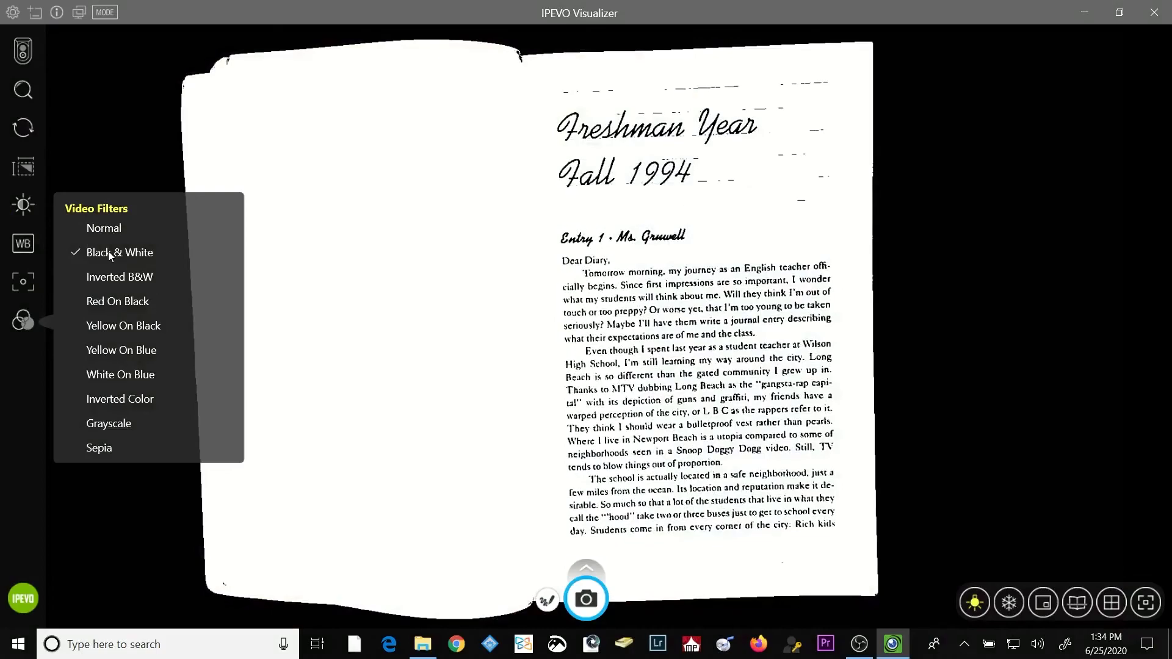
click(107, 277)
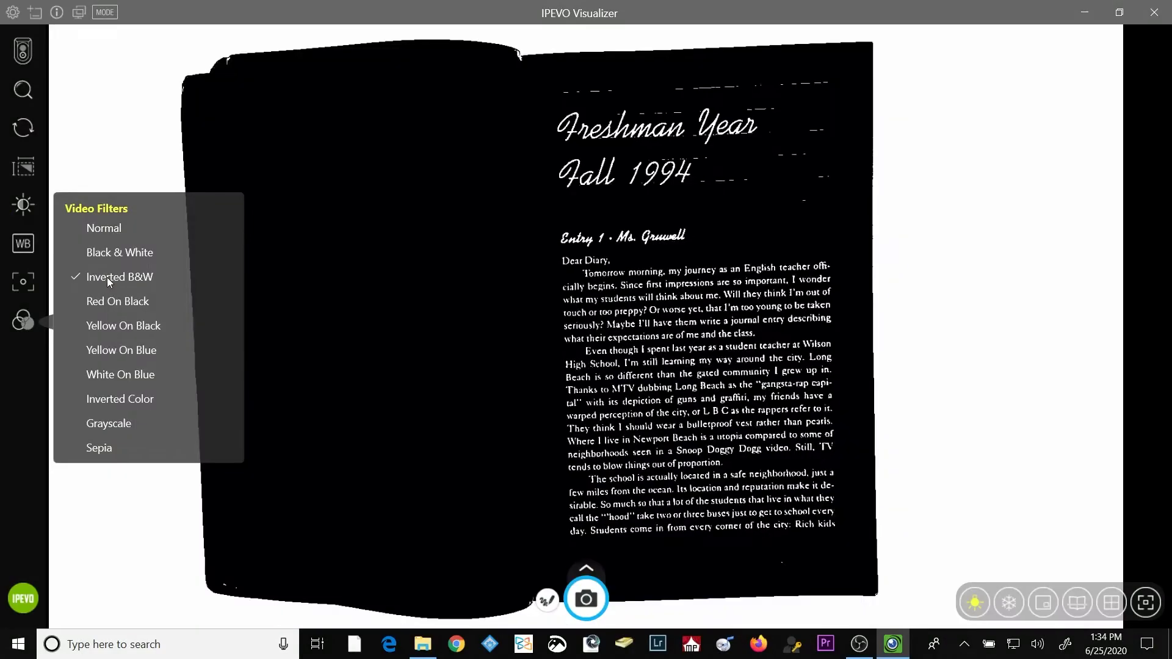
click(104, 301)
click(102, 325)
click(104, 353)
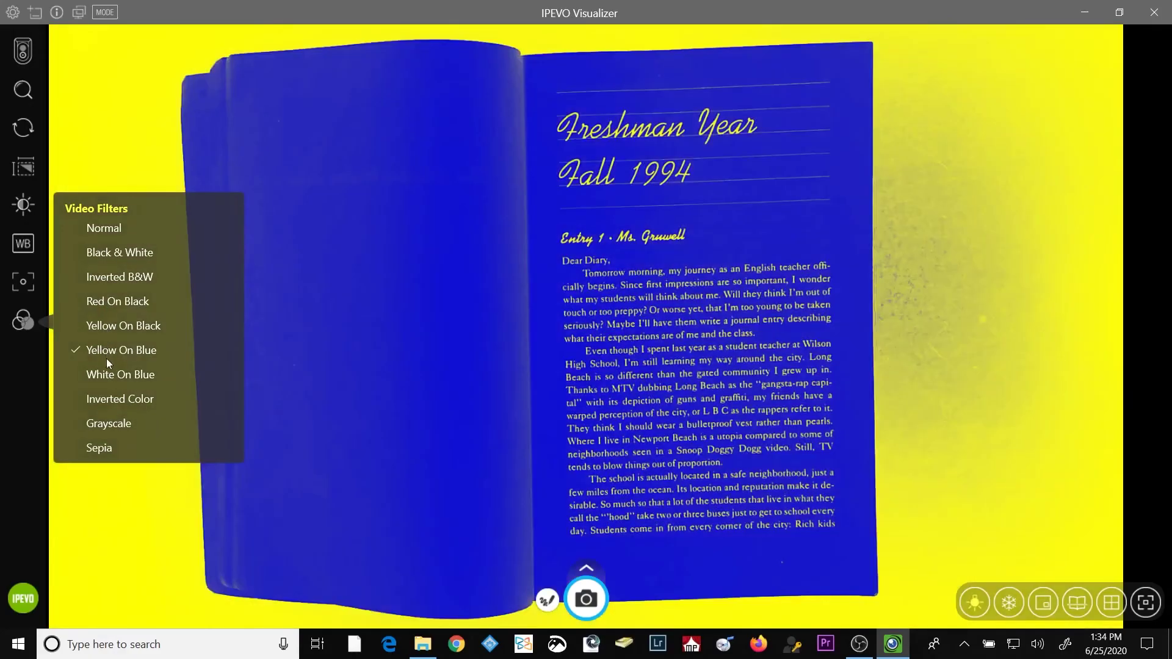
Try the White On Blue, Inverted Color, Grayscale and Sepia video filters, and return to Normal.
click(108, 374)
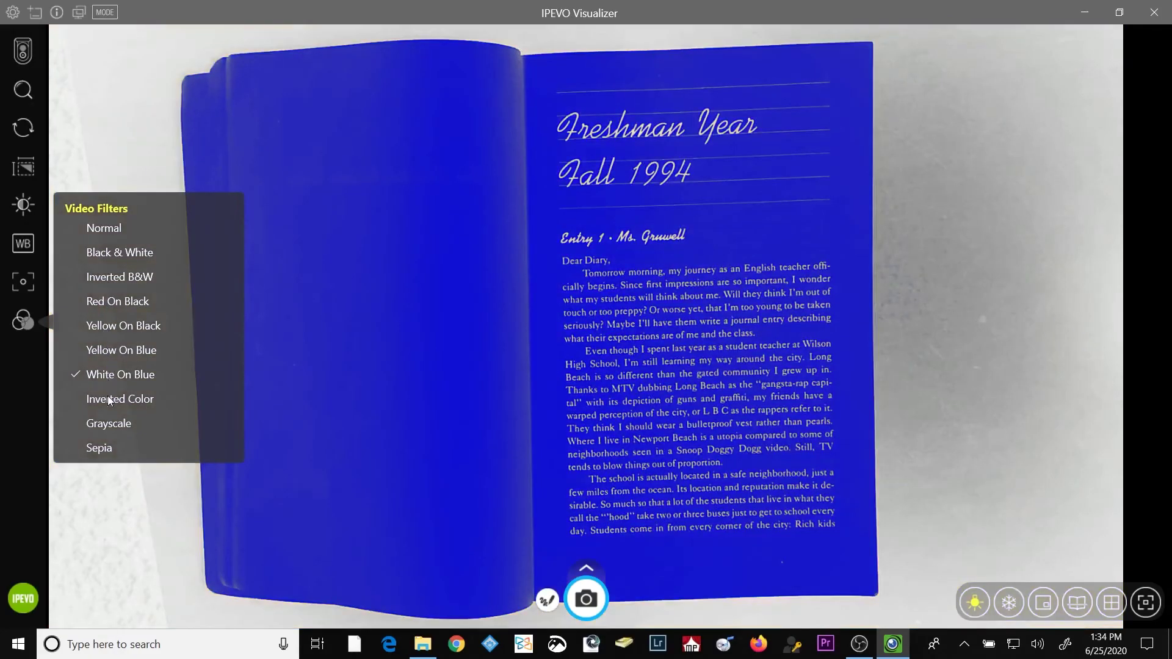
click(107, 400)
click(105, 424)
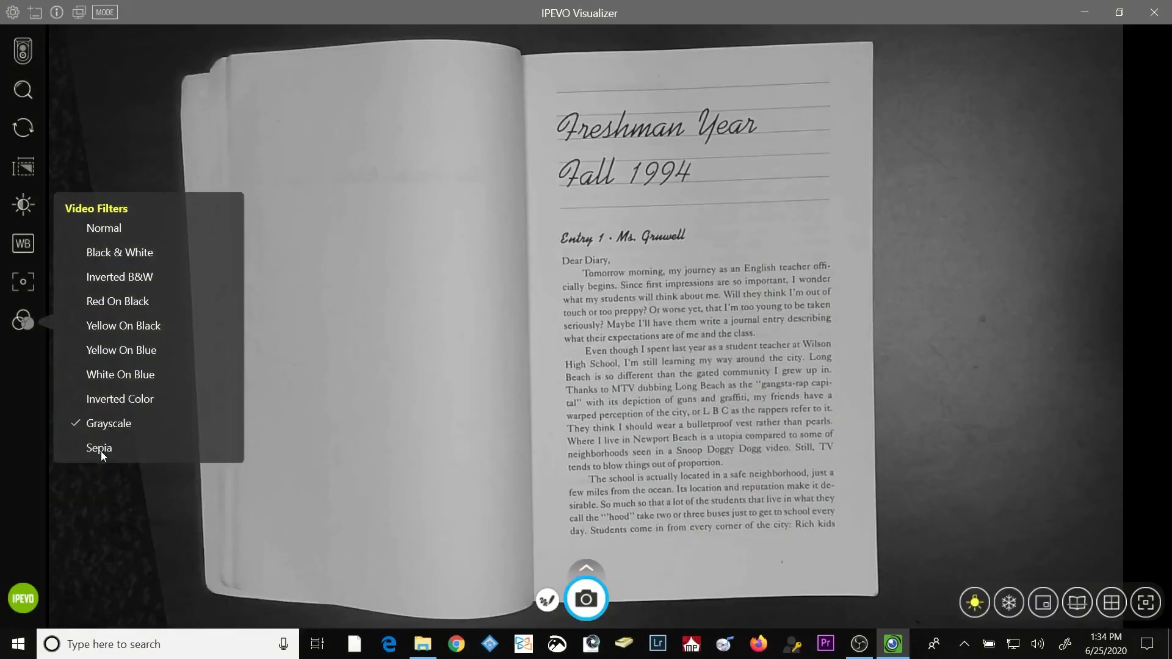
click(100, 451)
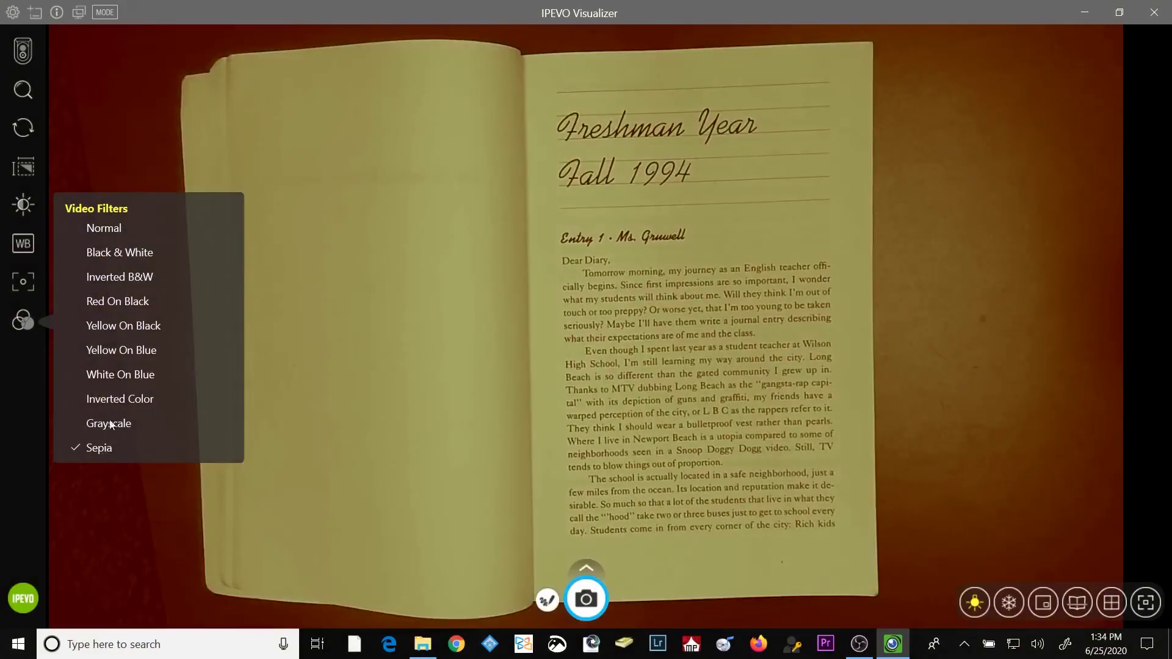
click(104, 229)
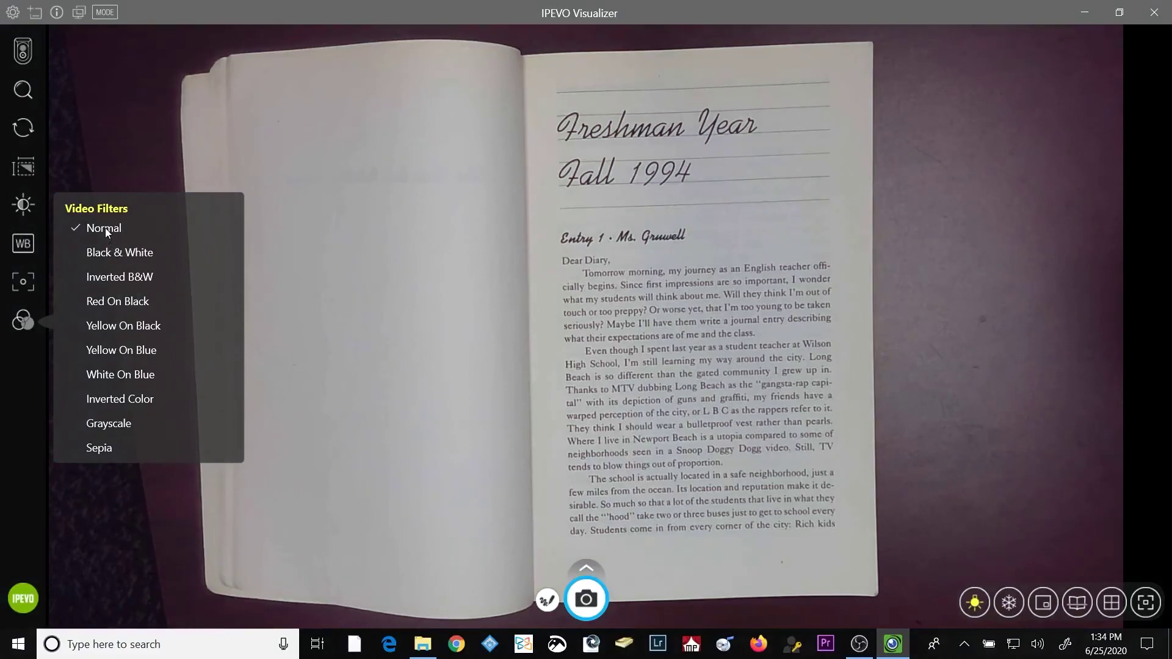
Disable the Inverted B&W, Red On Black, Yellow On Black, Yellow On Blue, White On Blue, Inverted Color and Grayscale video filters and update the list.
click(23, 51)
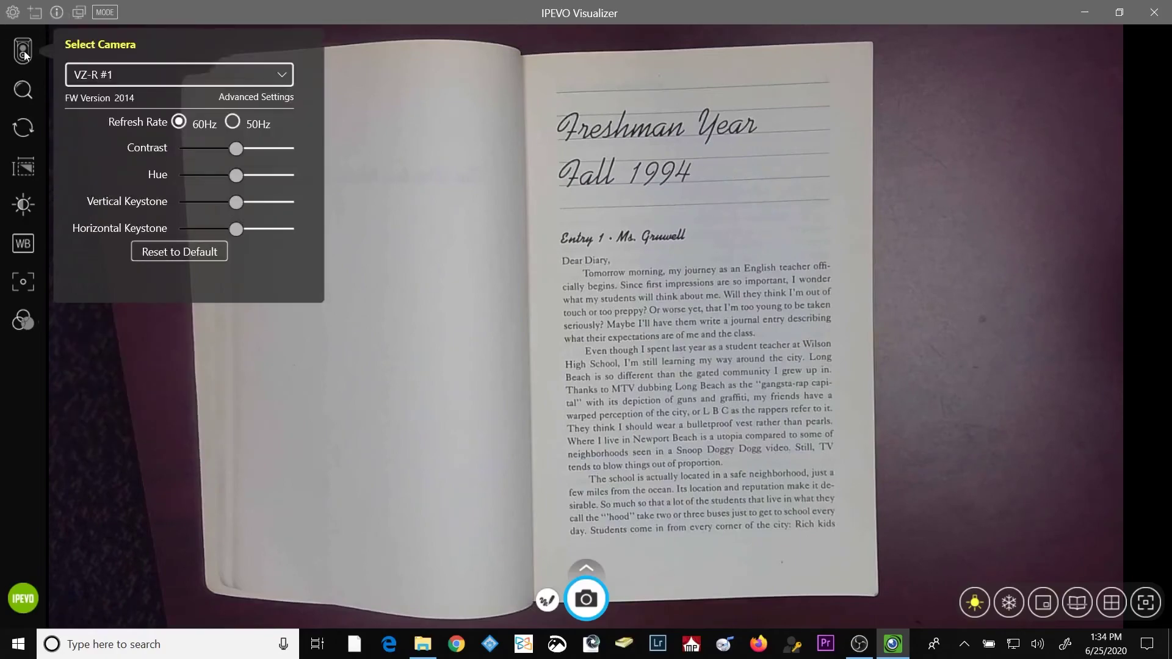
click(243, 97)
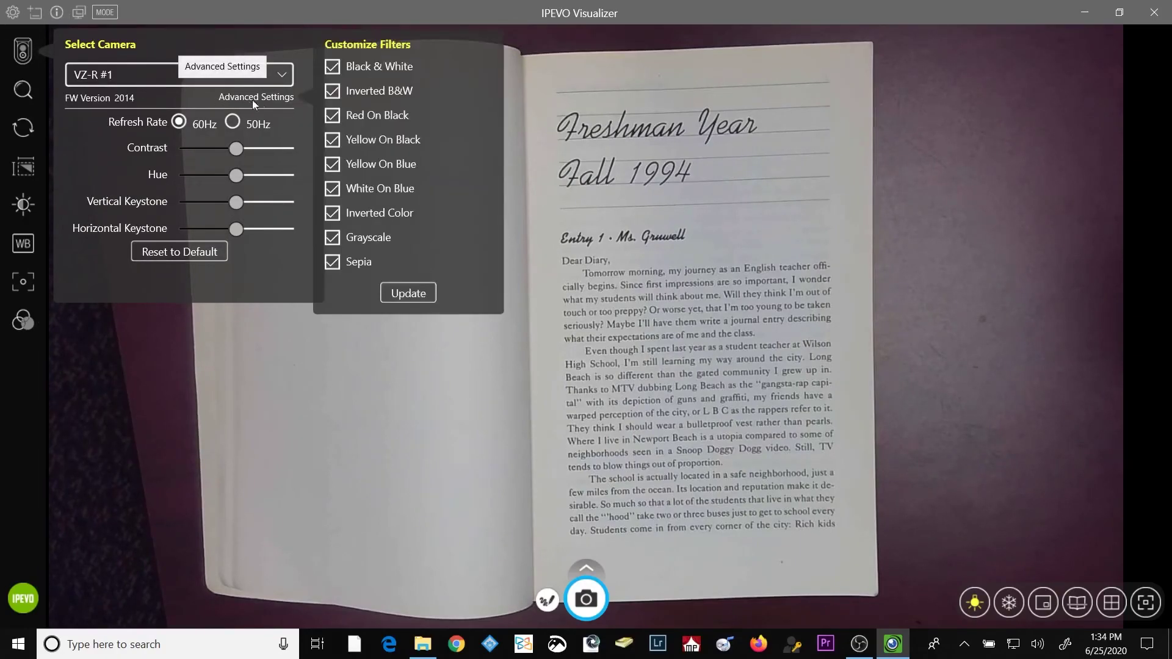
click(332, 91)
click(332, 115)
click(331, 140)
click(332, 164)
click(332, 188)
click(332, 213)
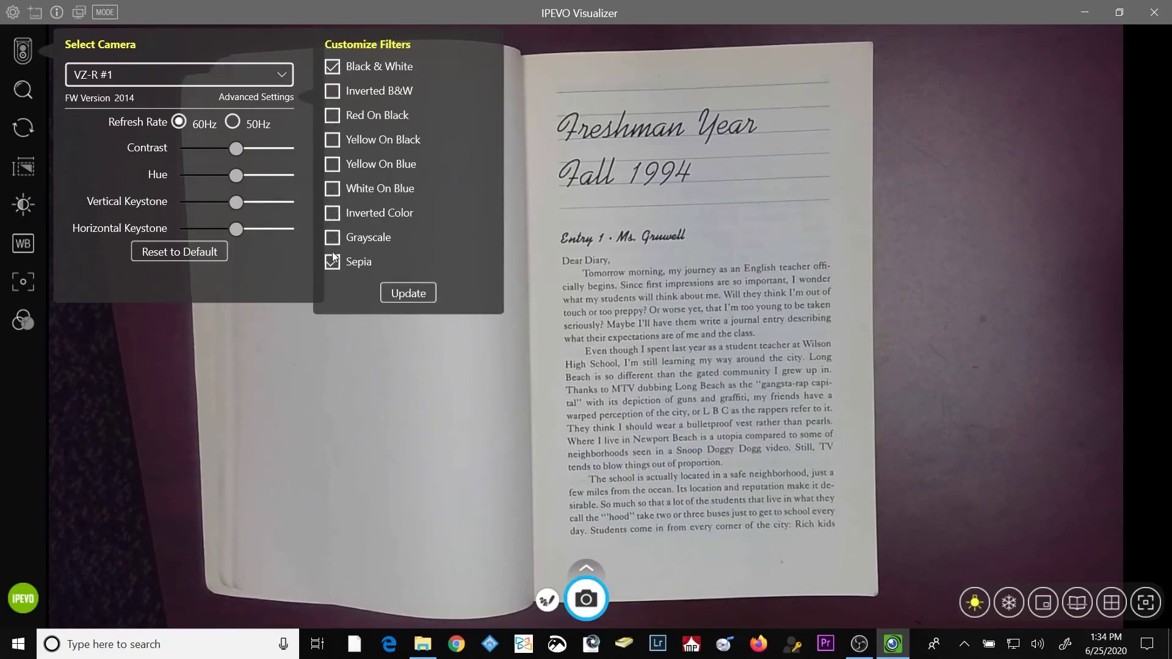
click(427, 301)
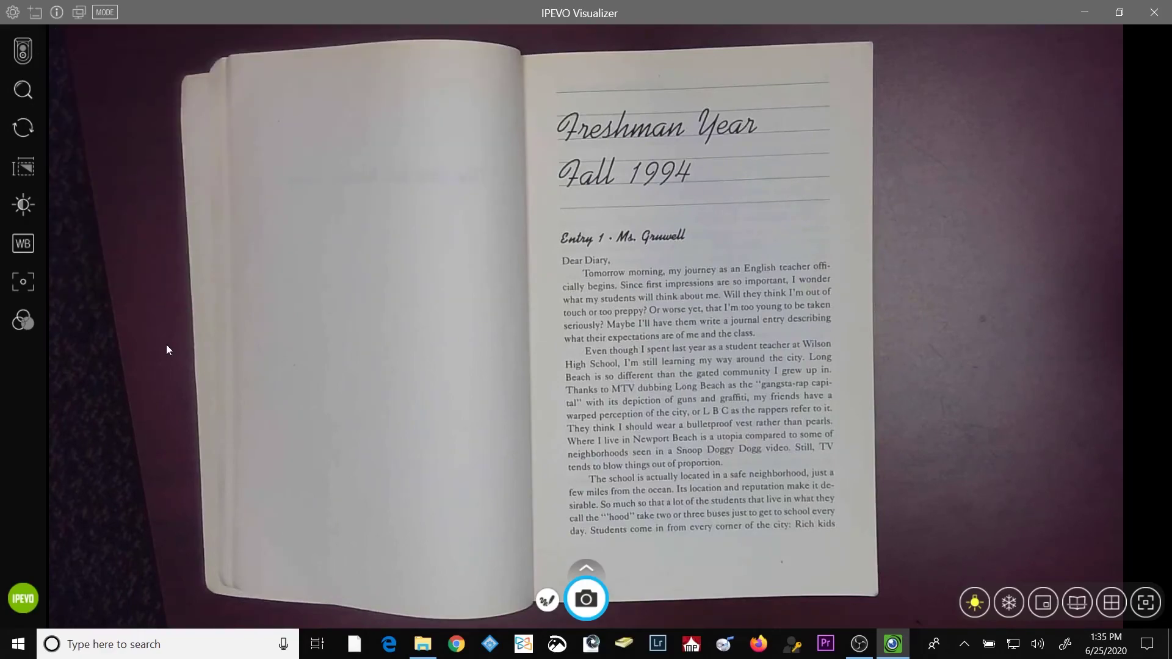